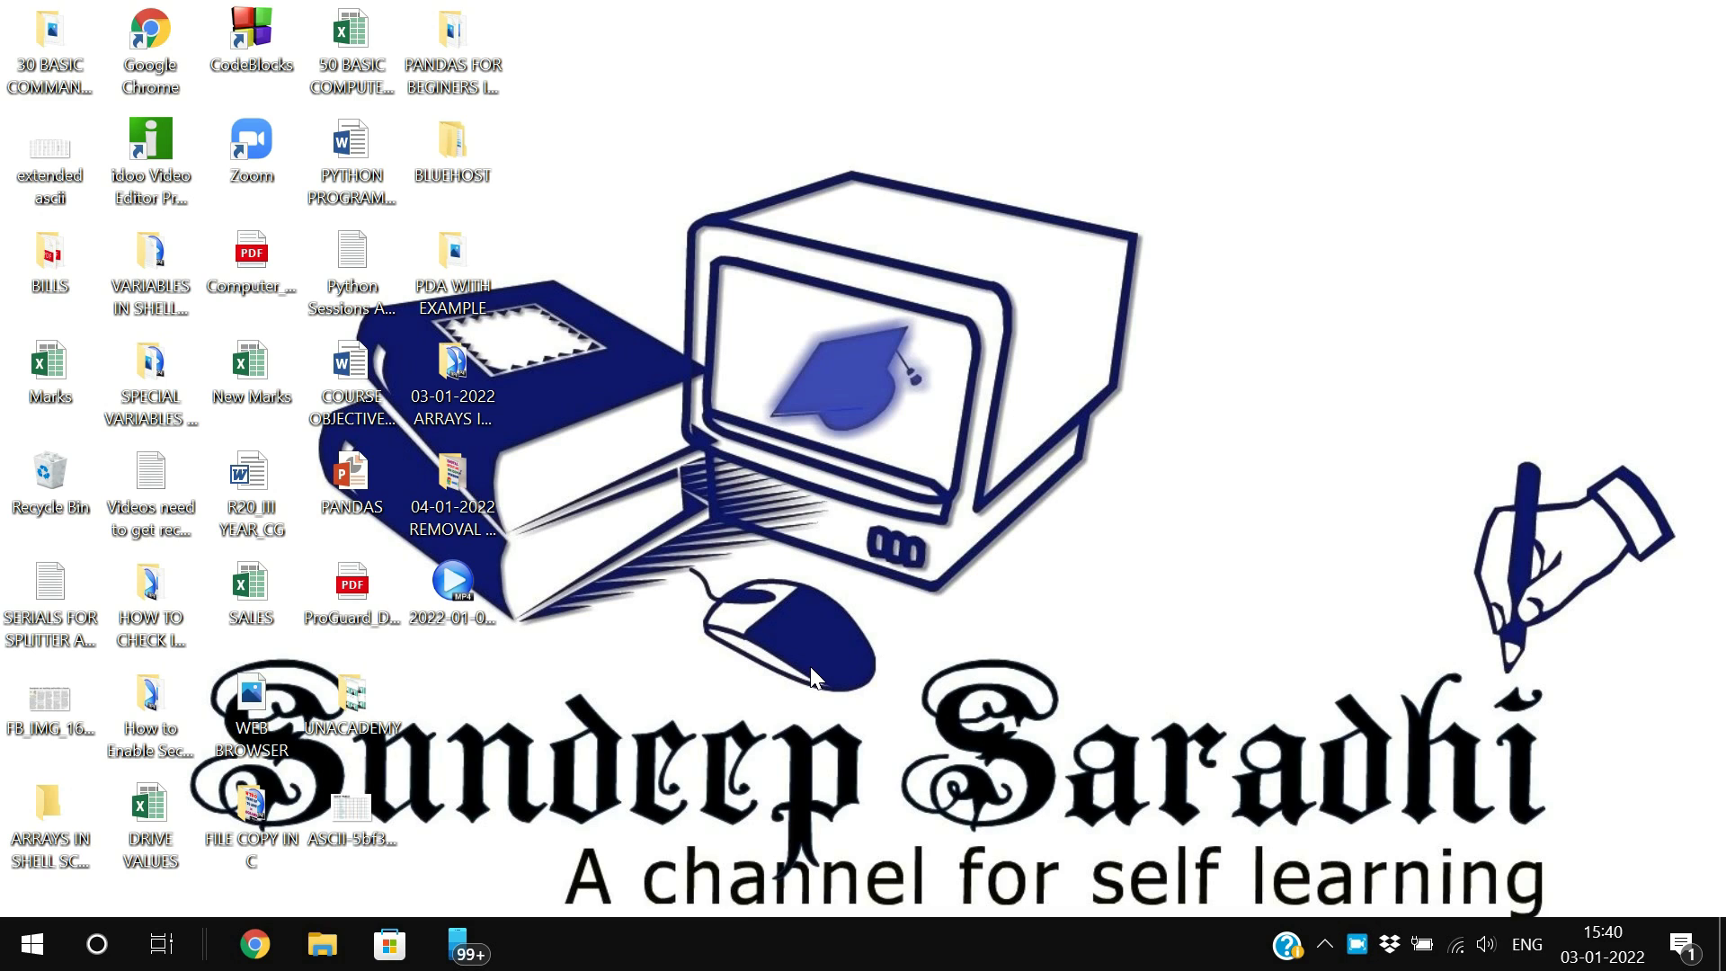
# Run WINWORD in place of IEXPLORE, then dismiss the activation notice and close Word.
pyautogui.press('super+r')
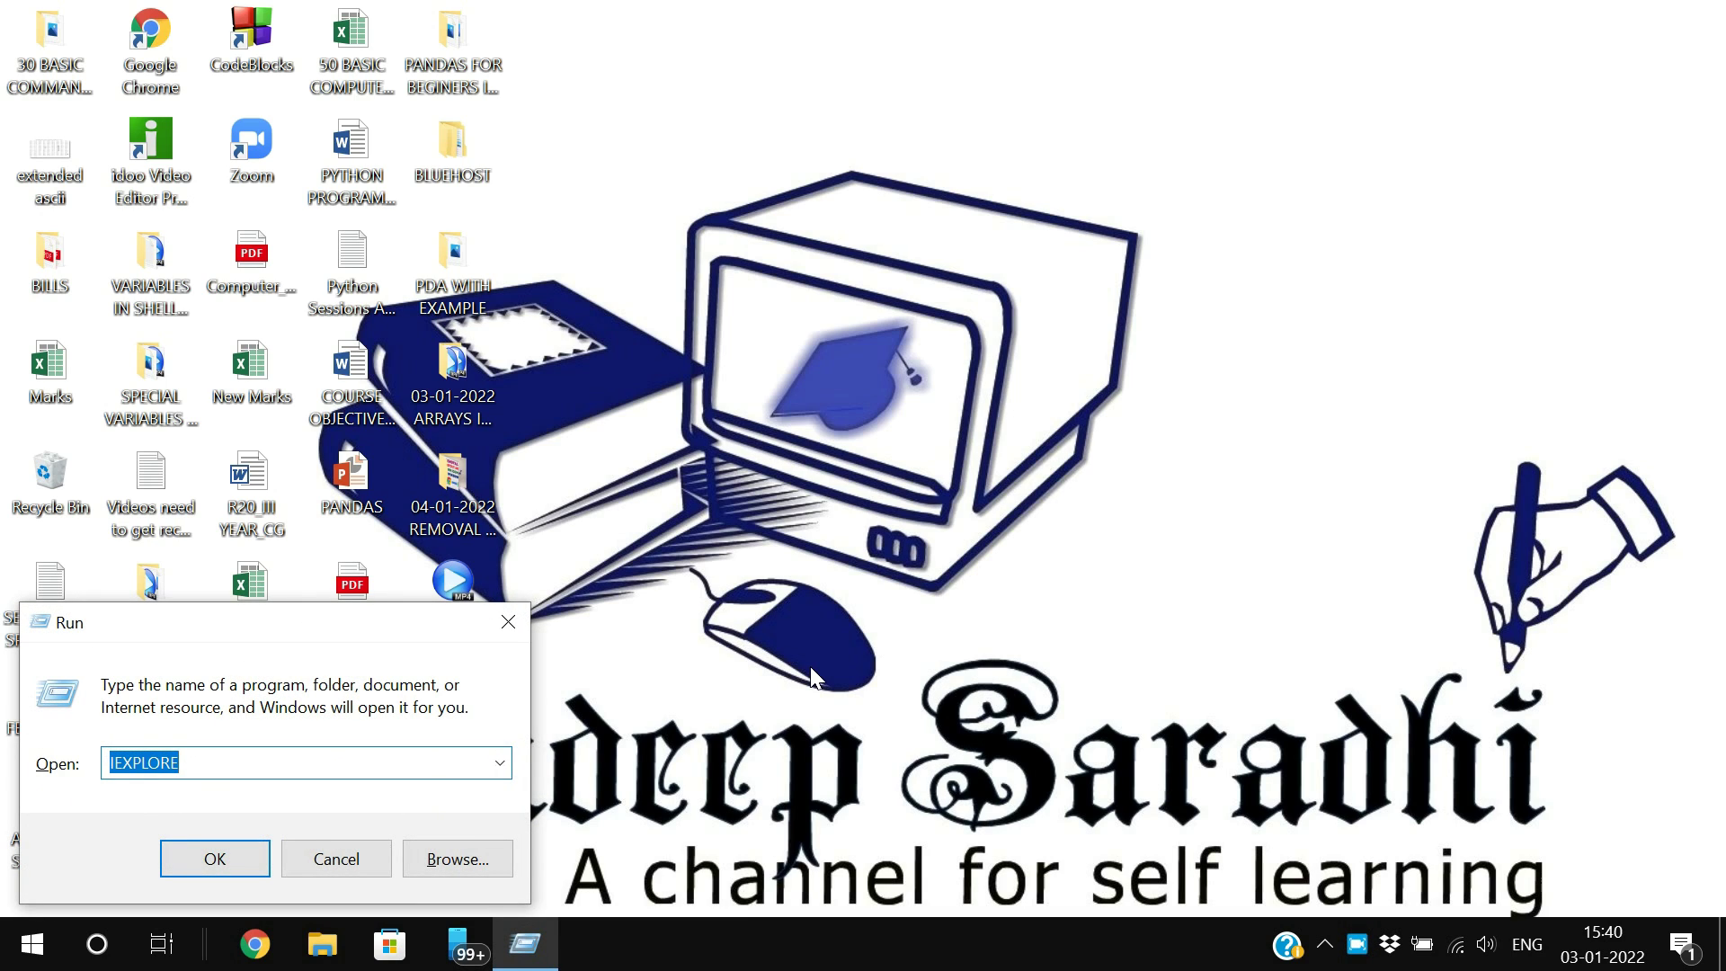
pyautogui.click(188, 764)
pyautogui.moveTo(245, 761); pyautogui.dragTo(102, 761)
pyautogui.write('WINWORD')
pyautogui.press('Return')
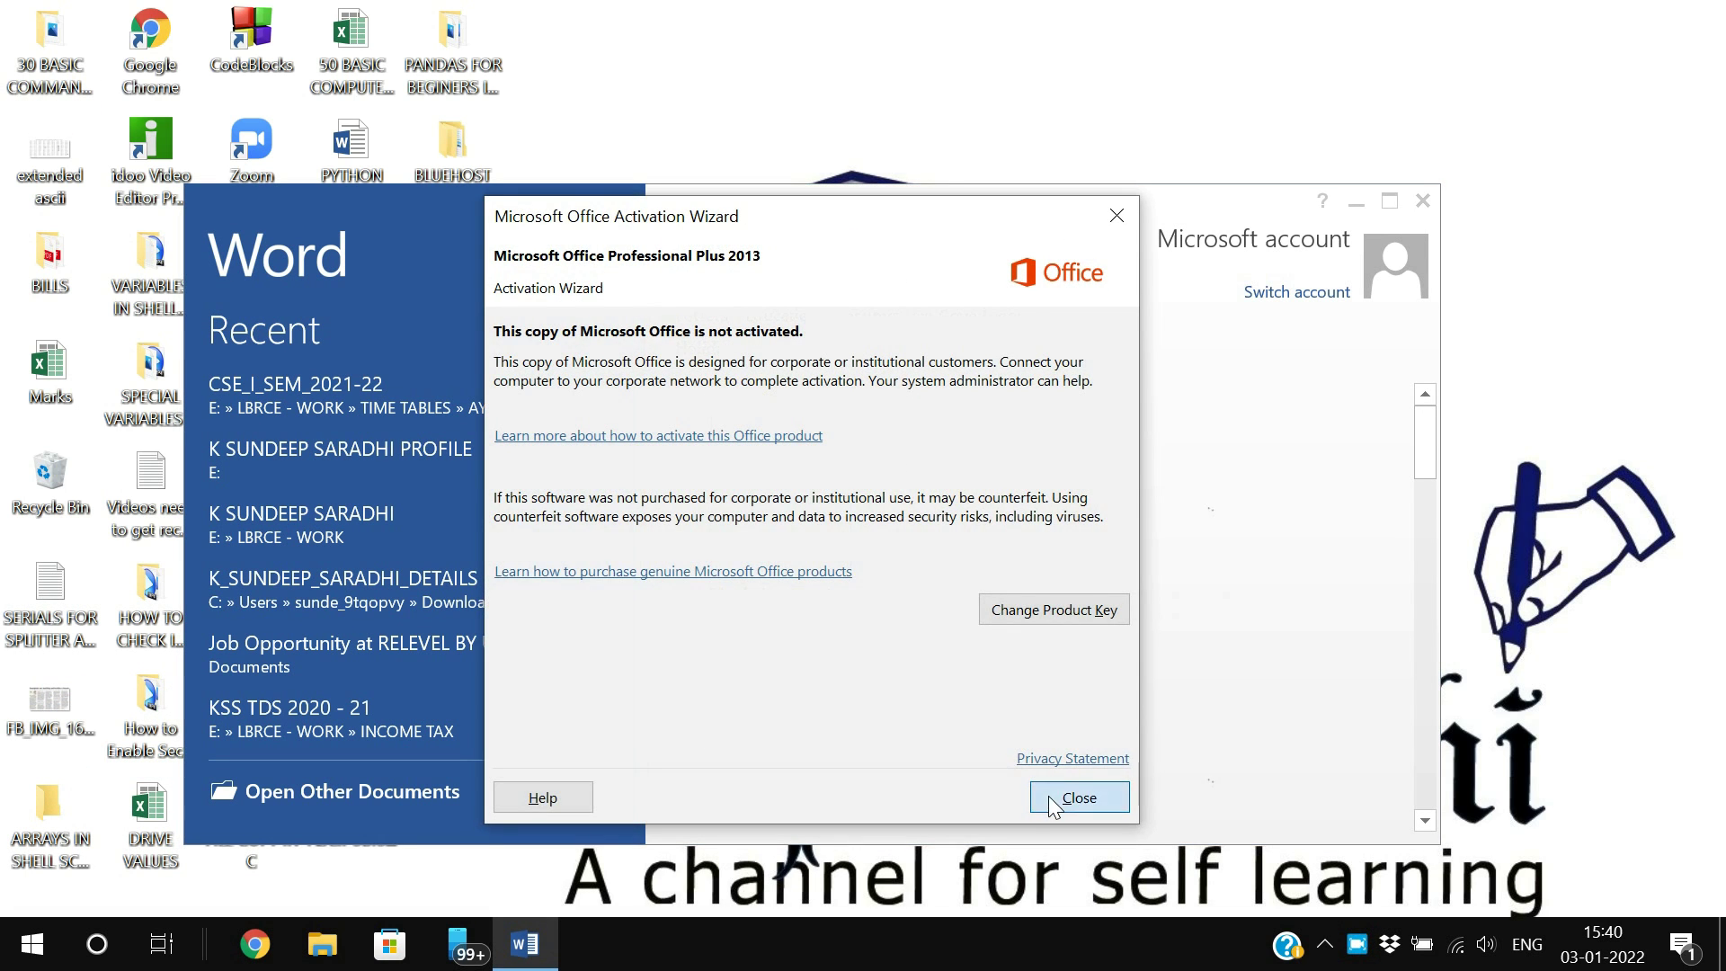
pyautogui.click(1079, 798)
pyautogui.click(1423, 199)
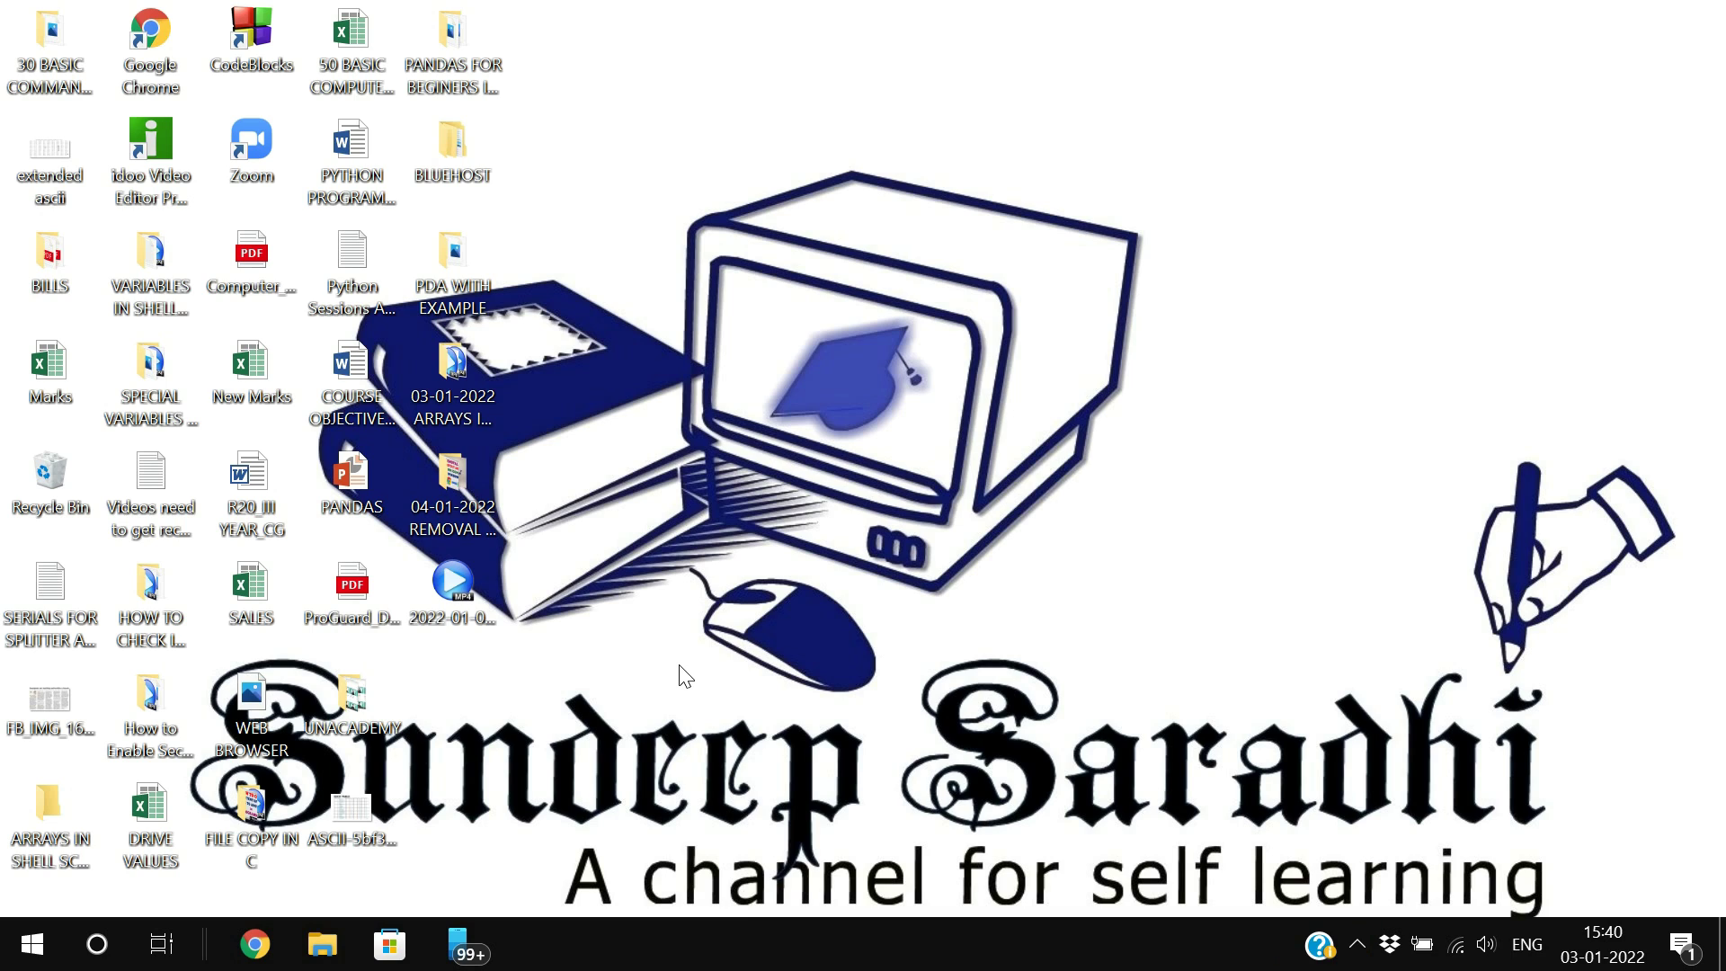
# Reopen Run and check its history list, now headed by WINWORD.
pyautogui.press('super+r')
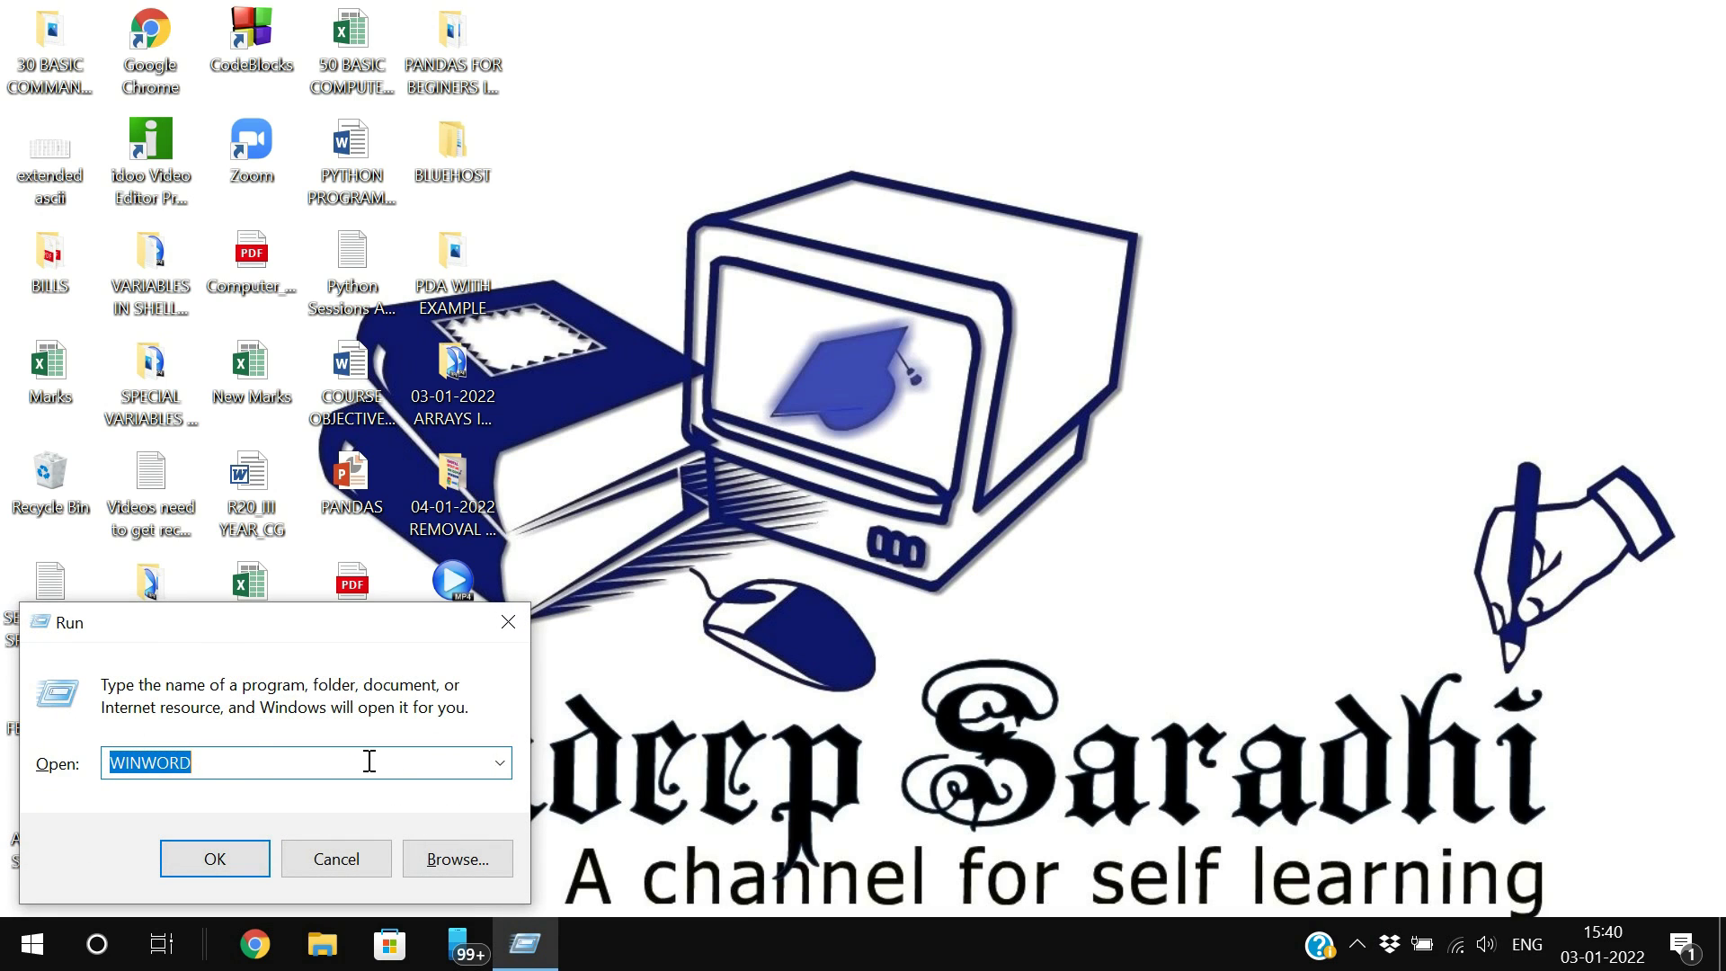
pyautogui.click(184, 773)
pyautogui.click(499, 764)
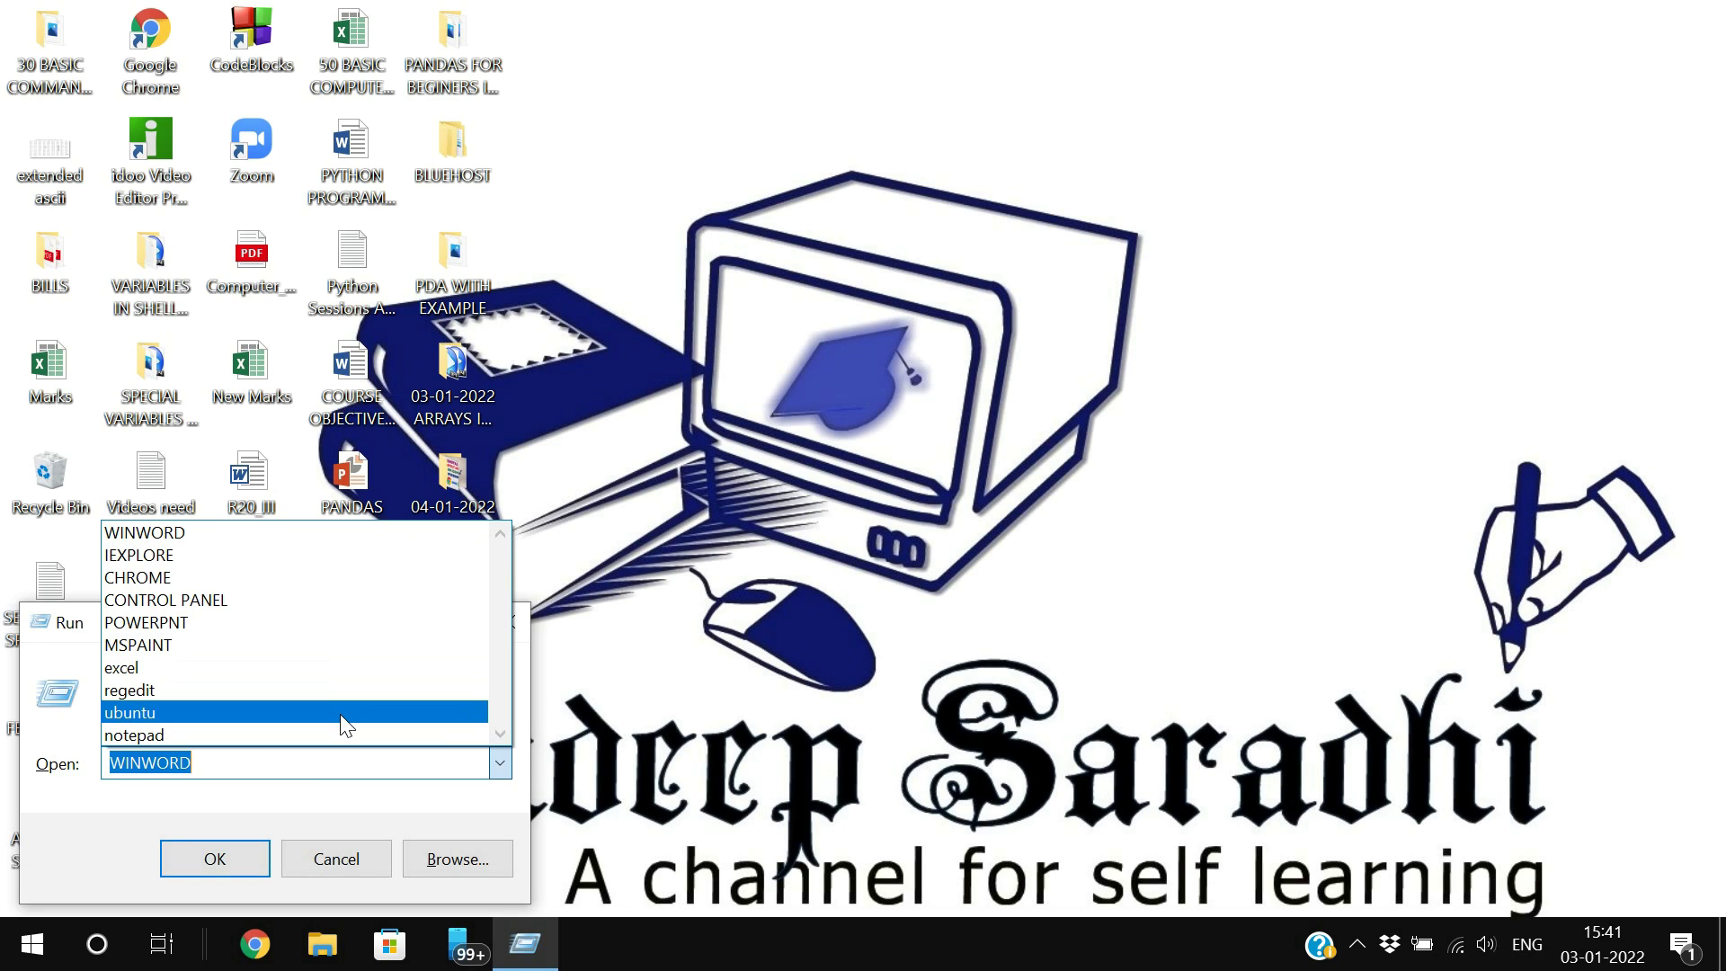
pyautogui.click(417, 752)
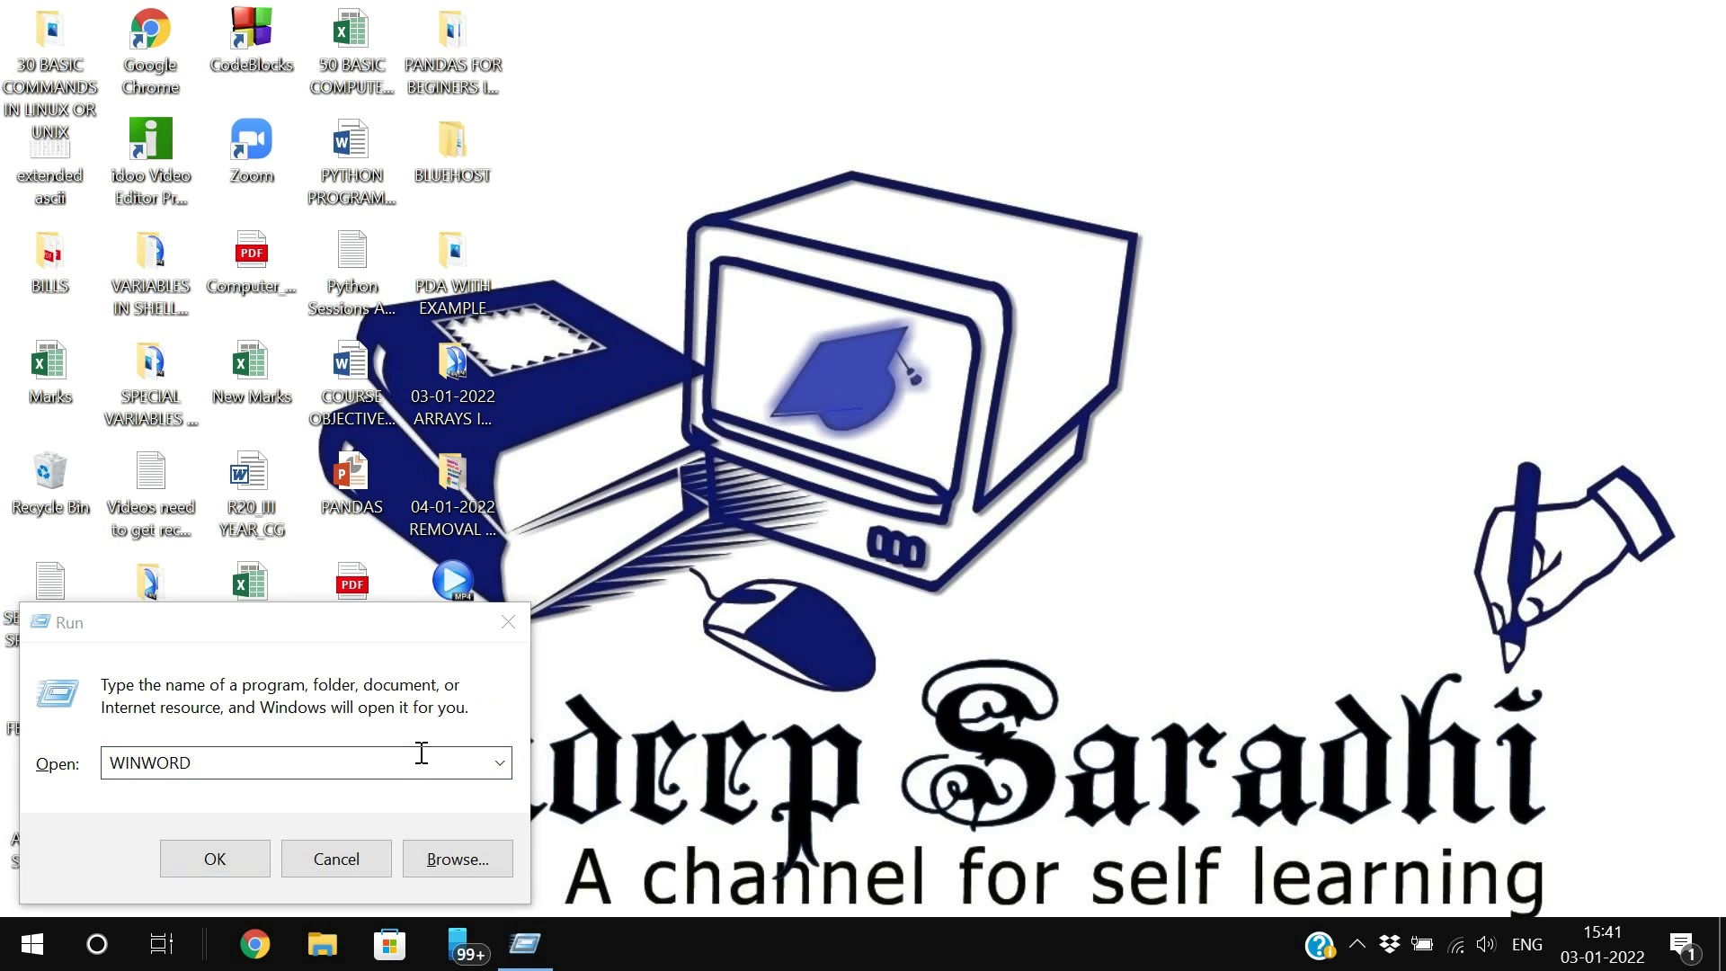
pyautogui.click(497, 764)
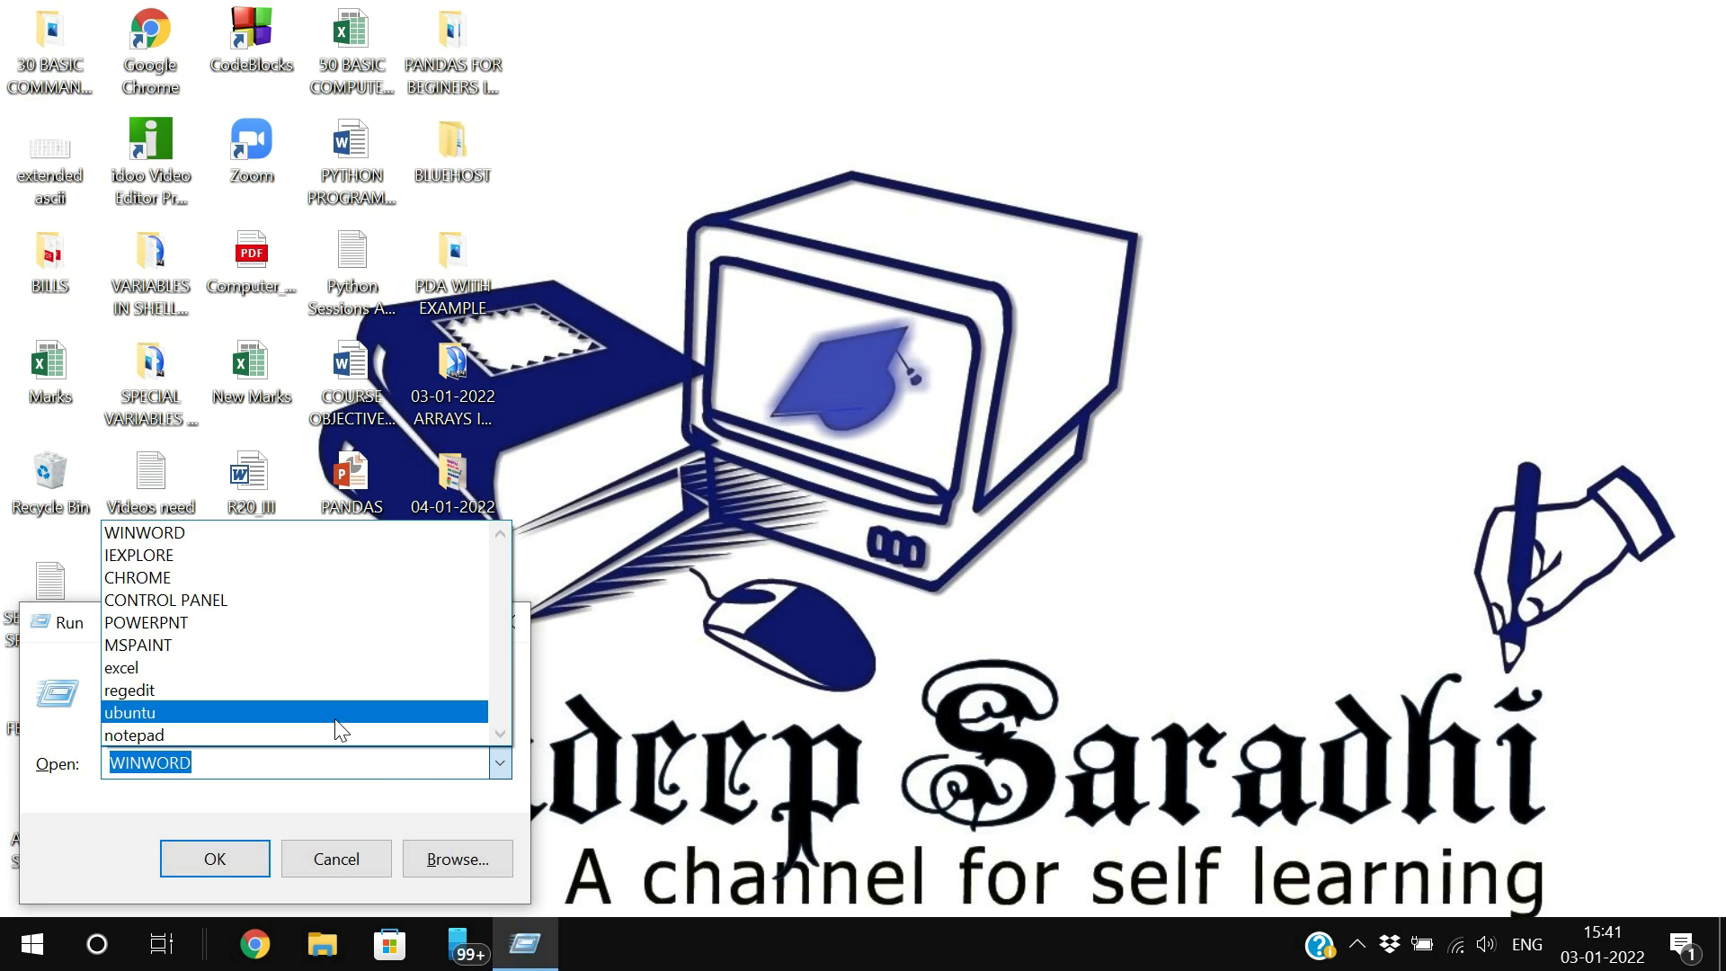
pyautogui.click(499, 764)
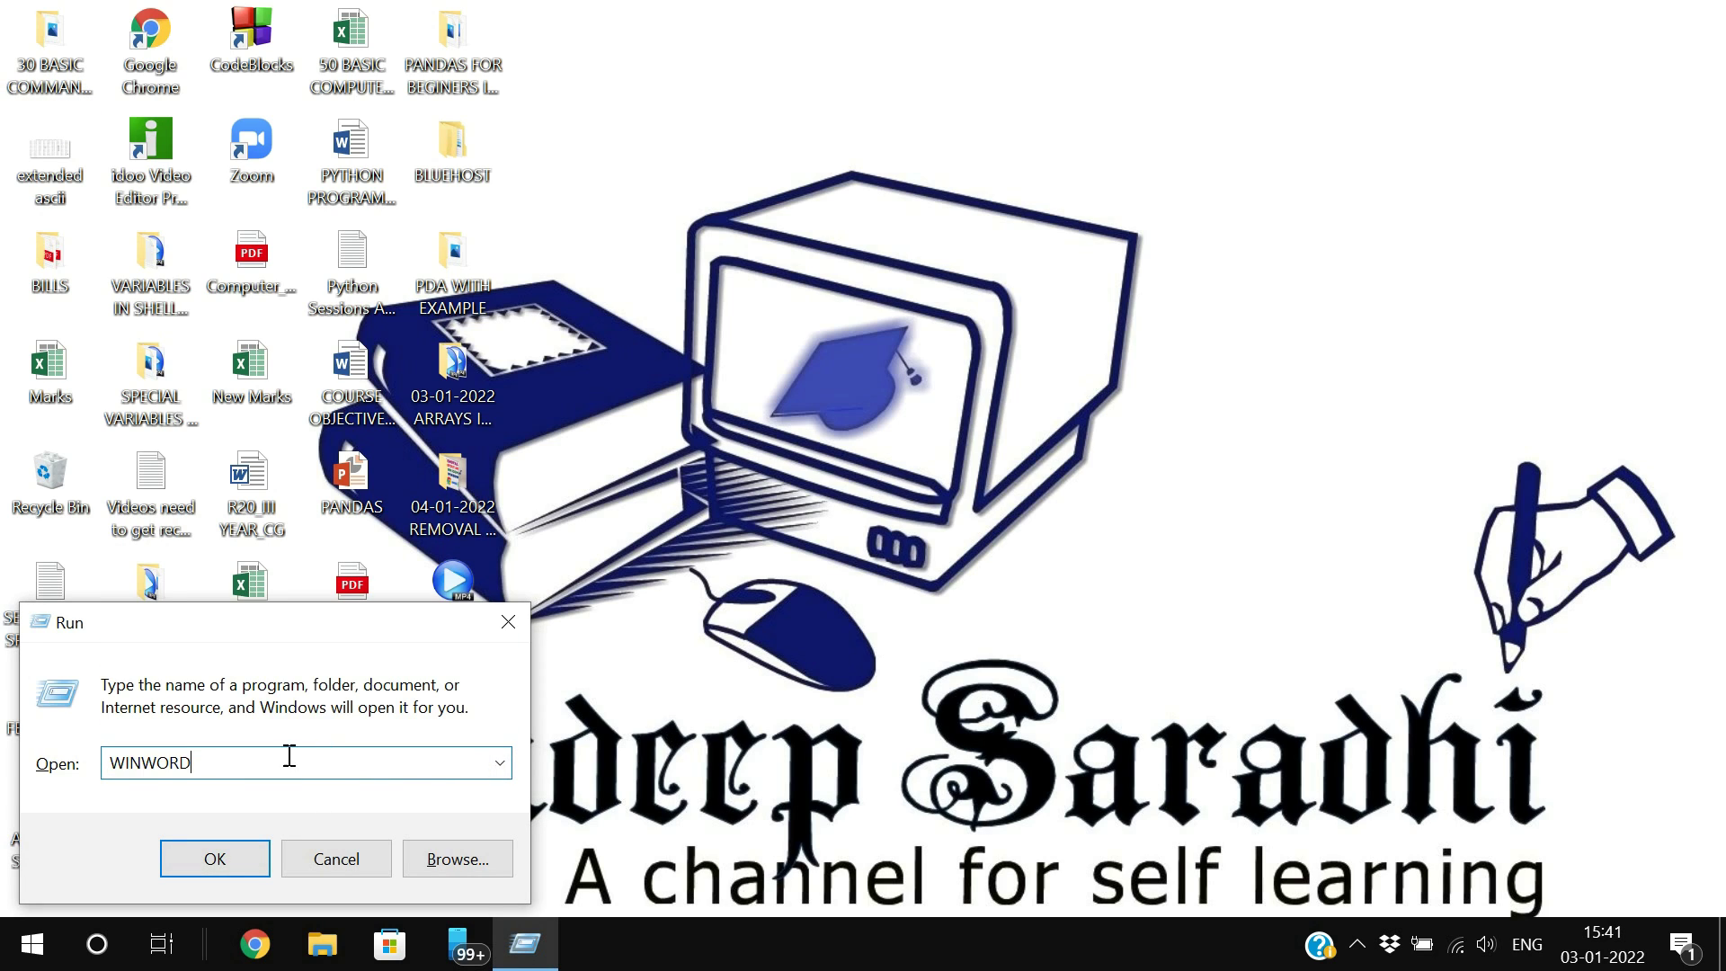
# Run CALC from the Run box and close Calculator.
pyautogui.write('CALC')
pyautogui.press('Return')
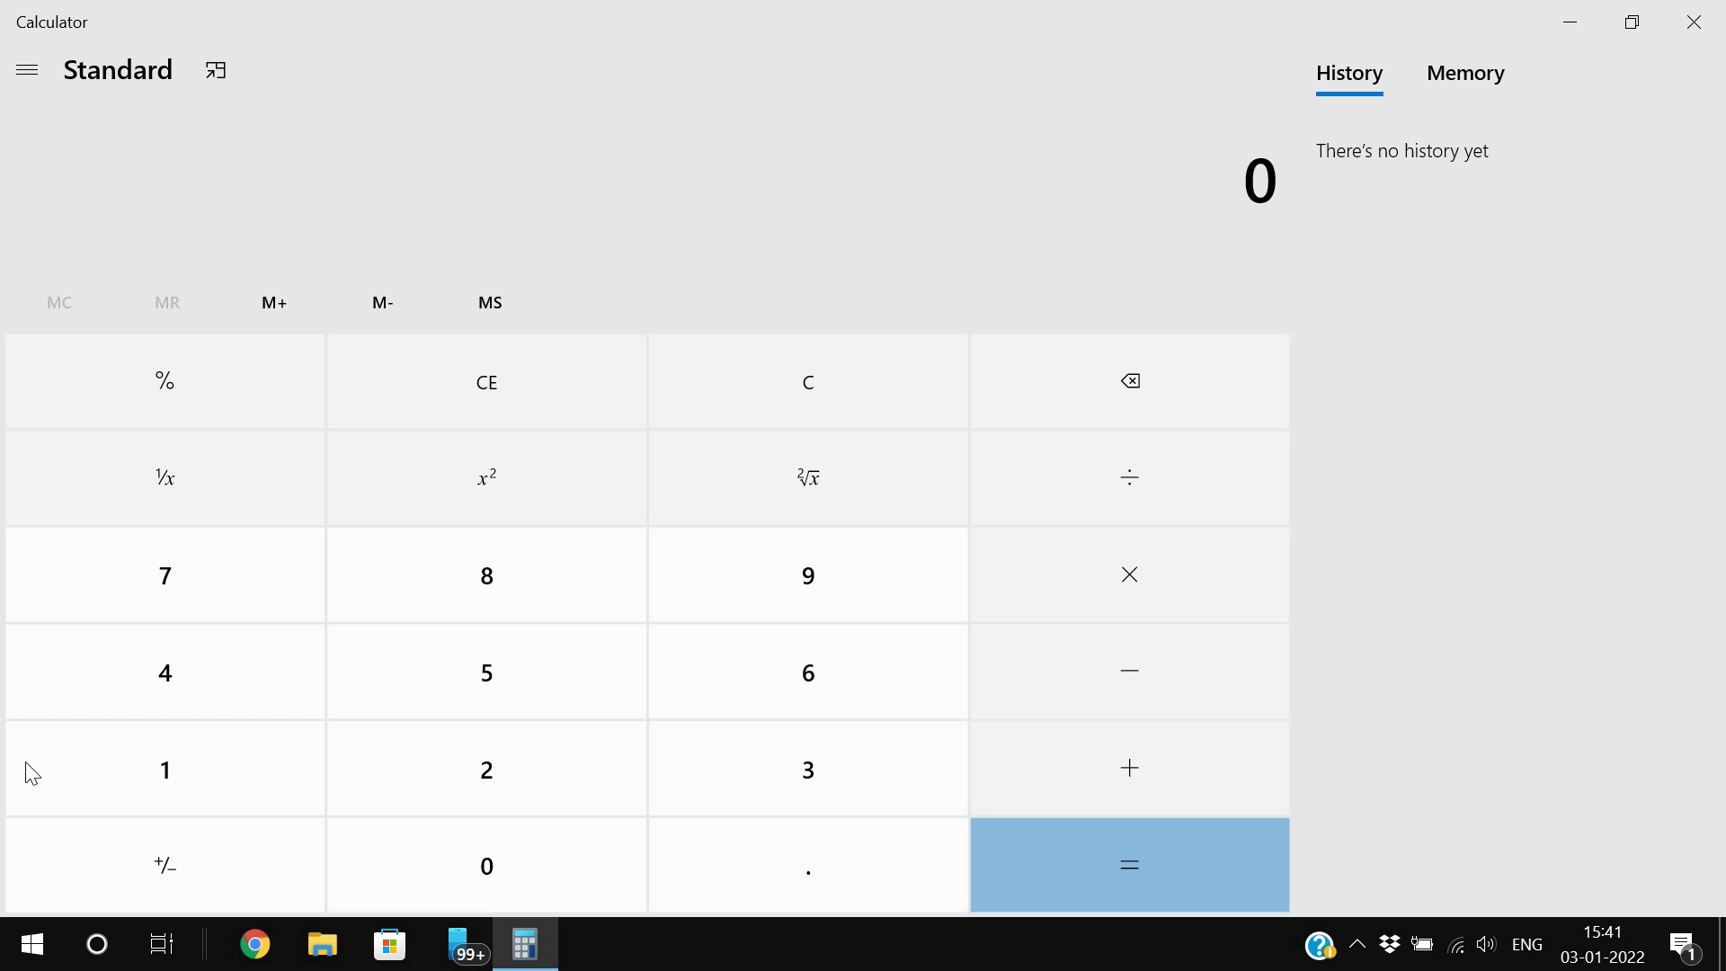
pyautogui.click(1690, 23)
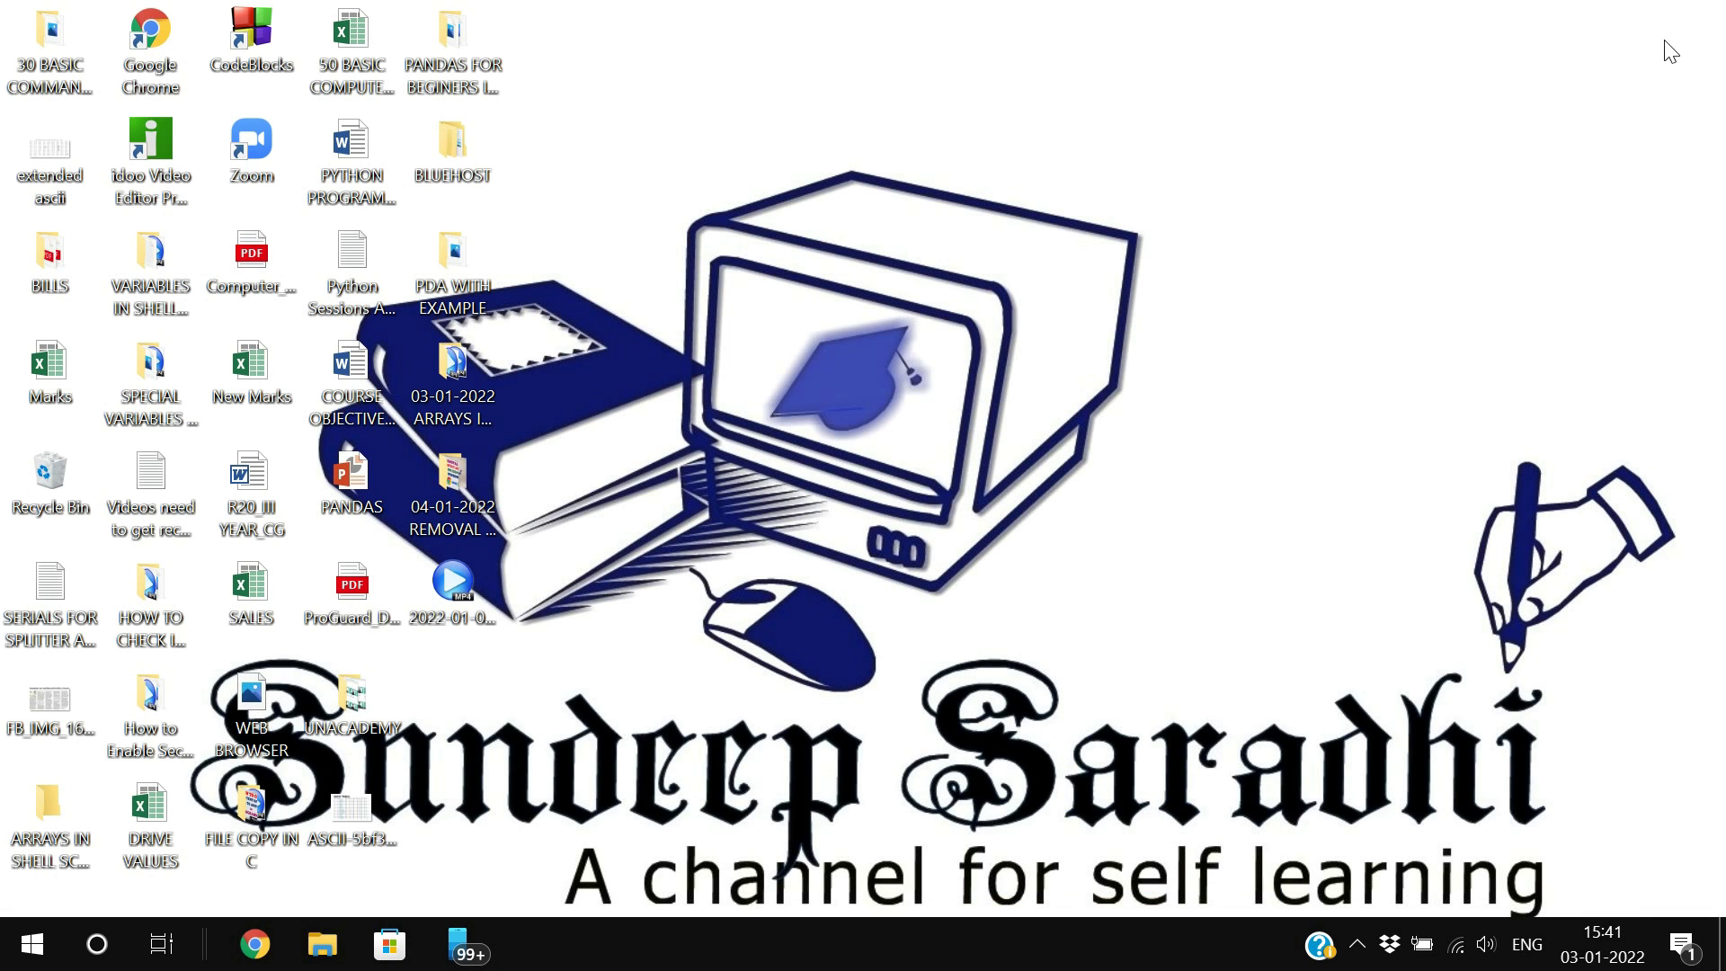
# Confirm CALC now heads the Run history, then reopen Run with REGEDIT entered.
pyautogui.press('super+r')
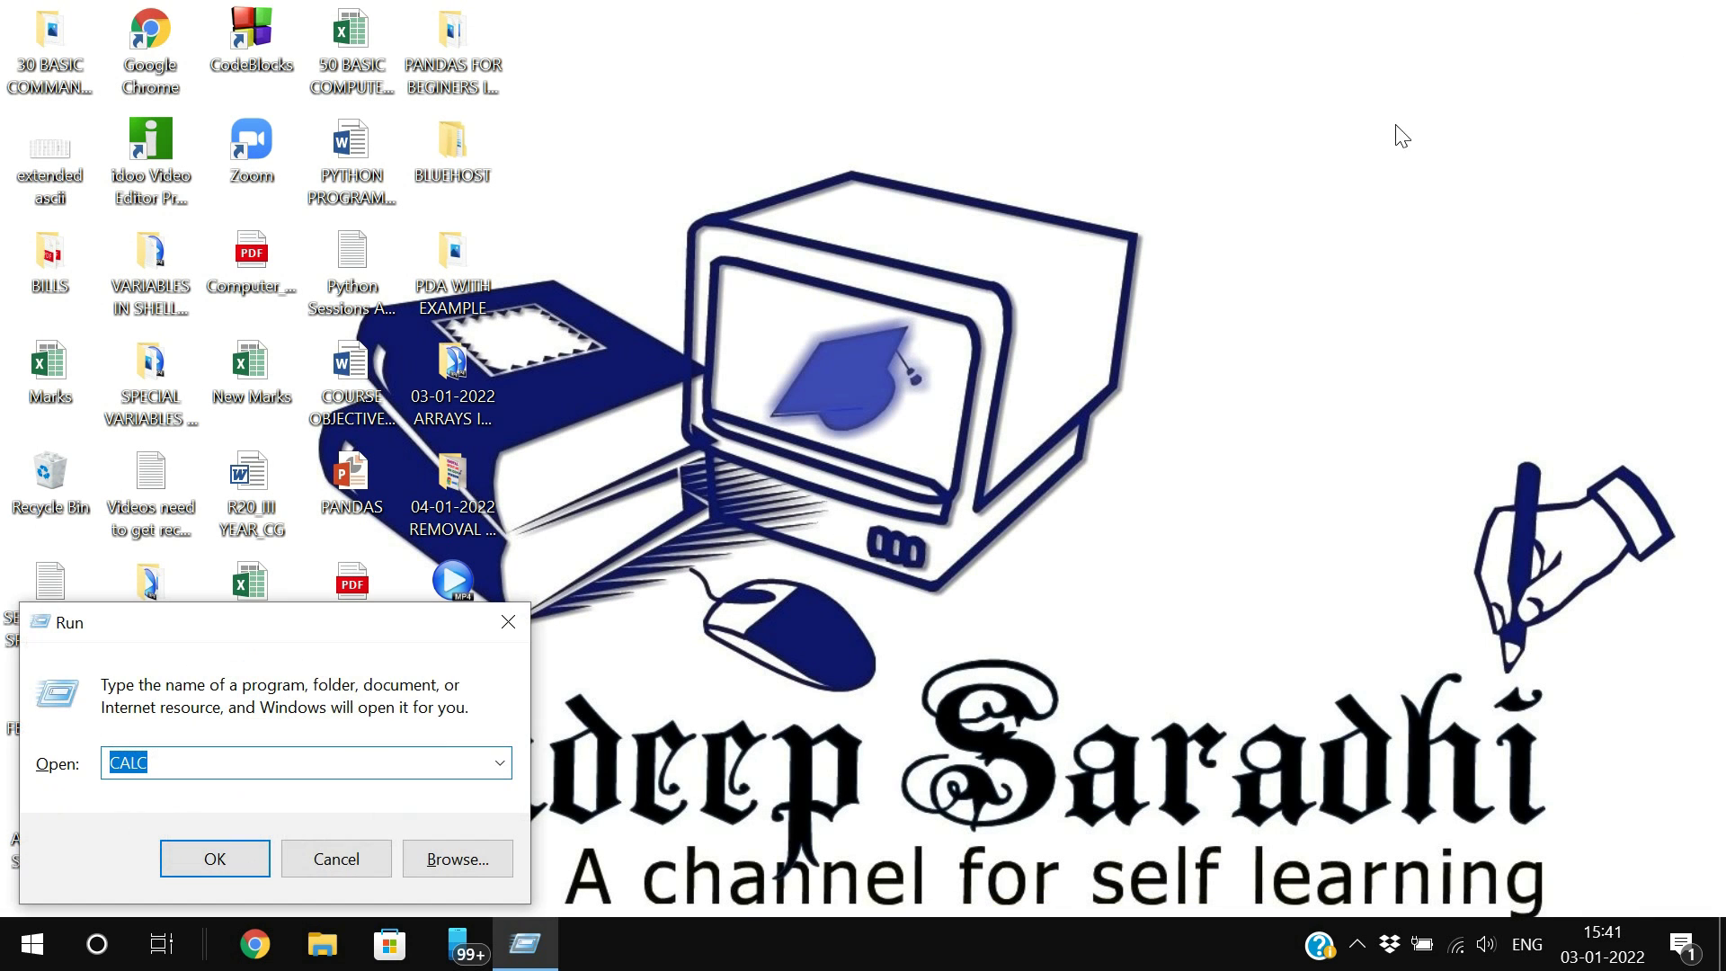
pyautogui.click(500, 764)
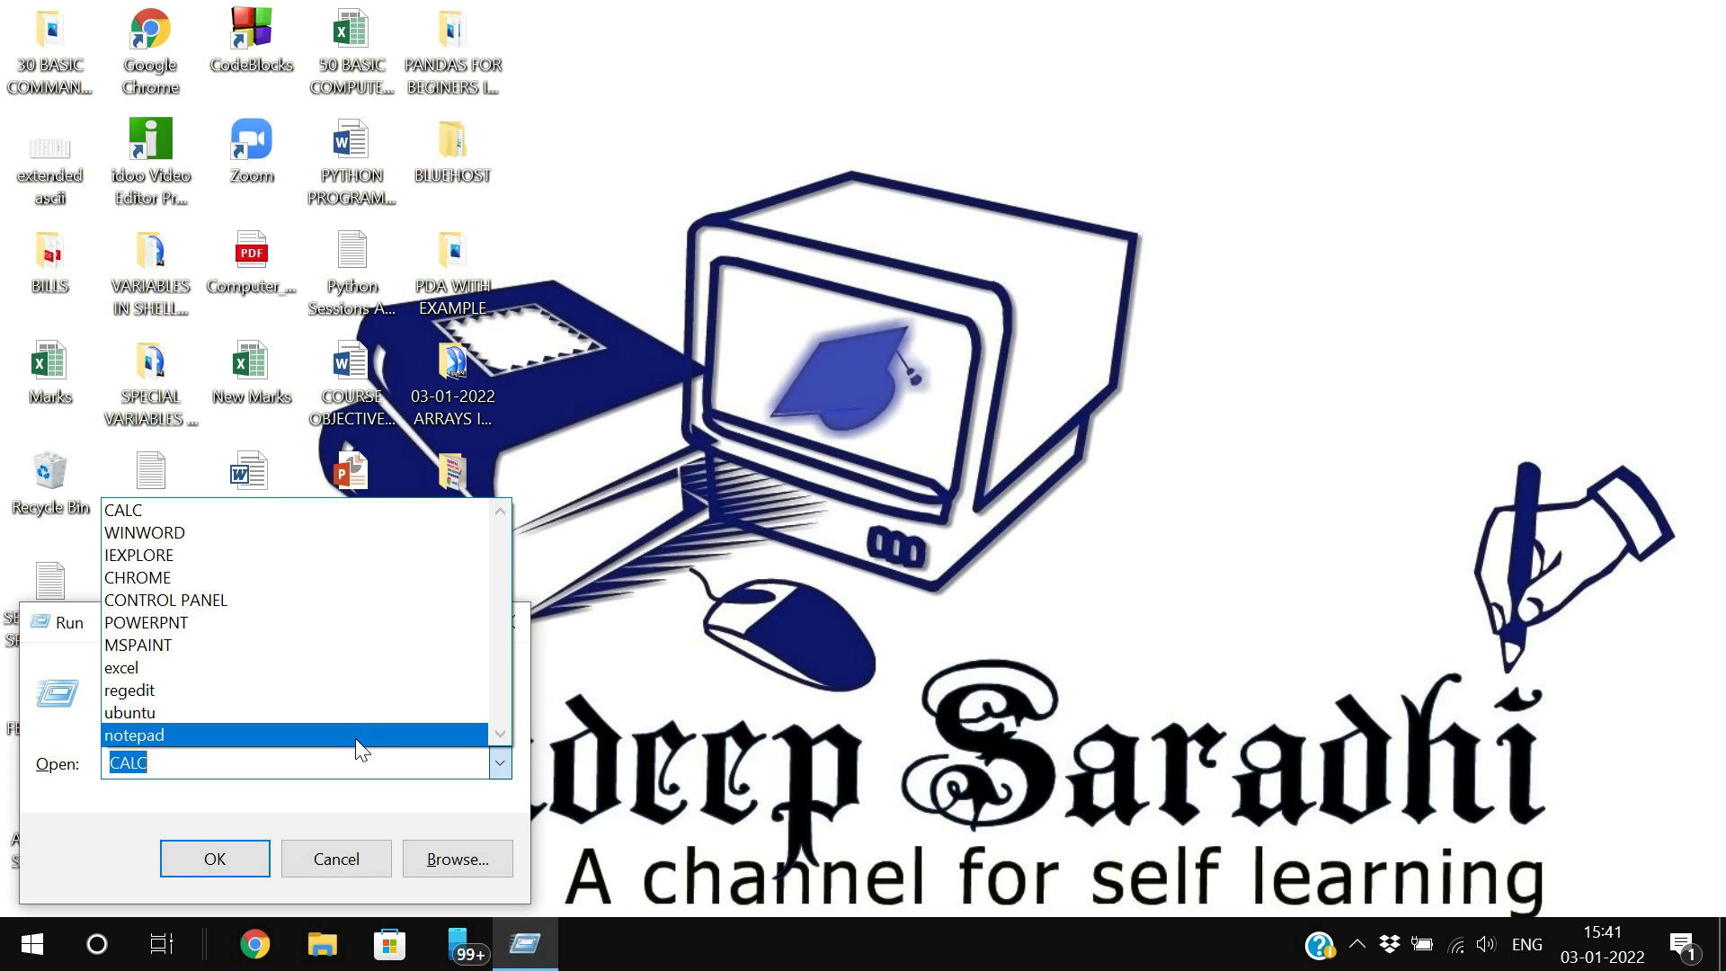
pyautogui.click(290, 800)
pyautogui.click(507, 766)
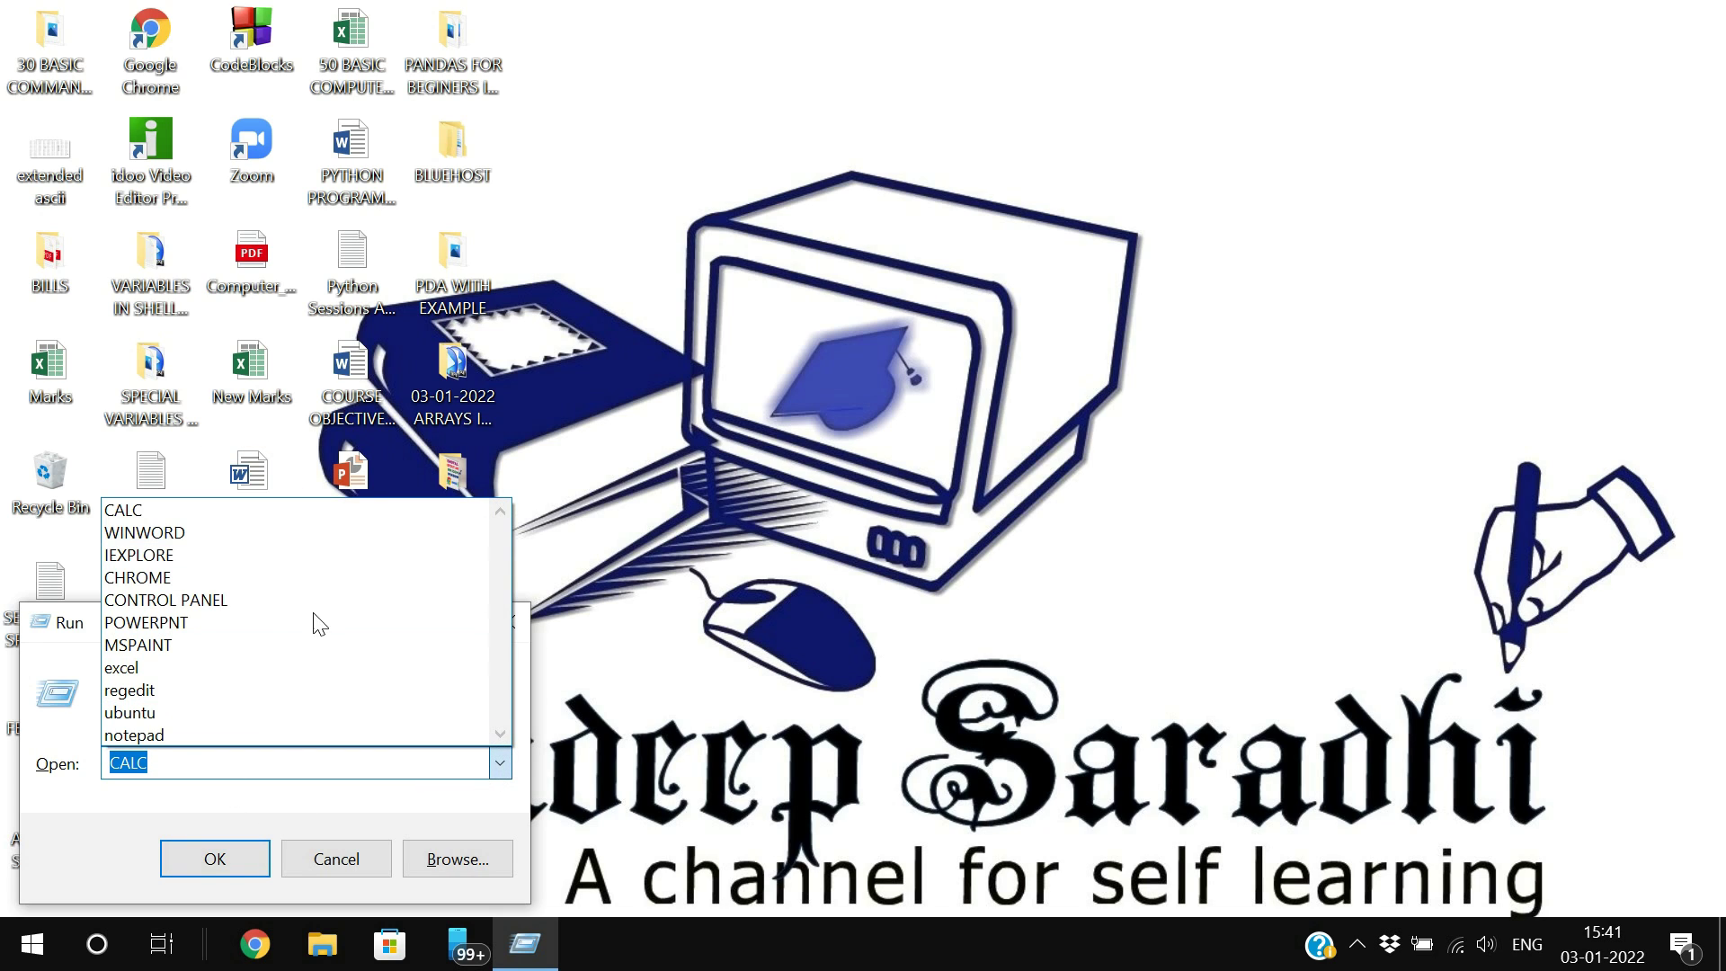
pyautogui.click(310, 802)
pyautogui.click(326, 861)
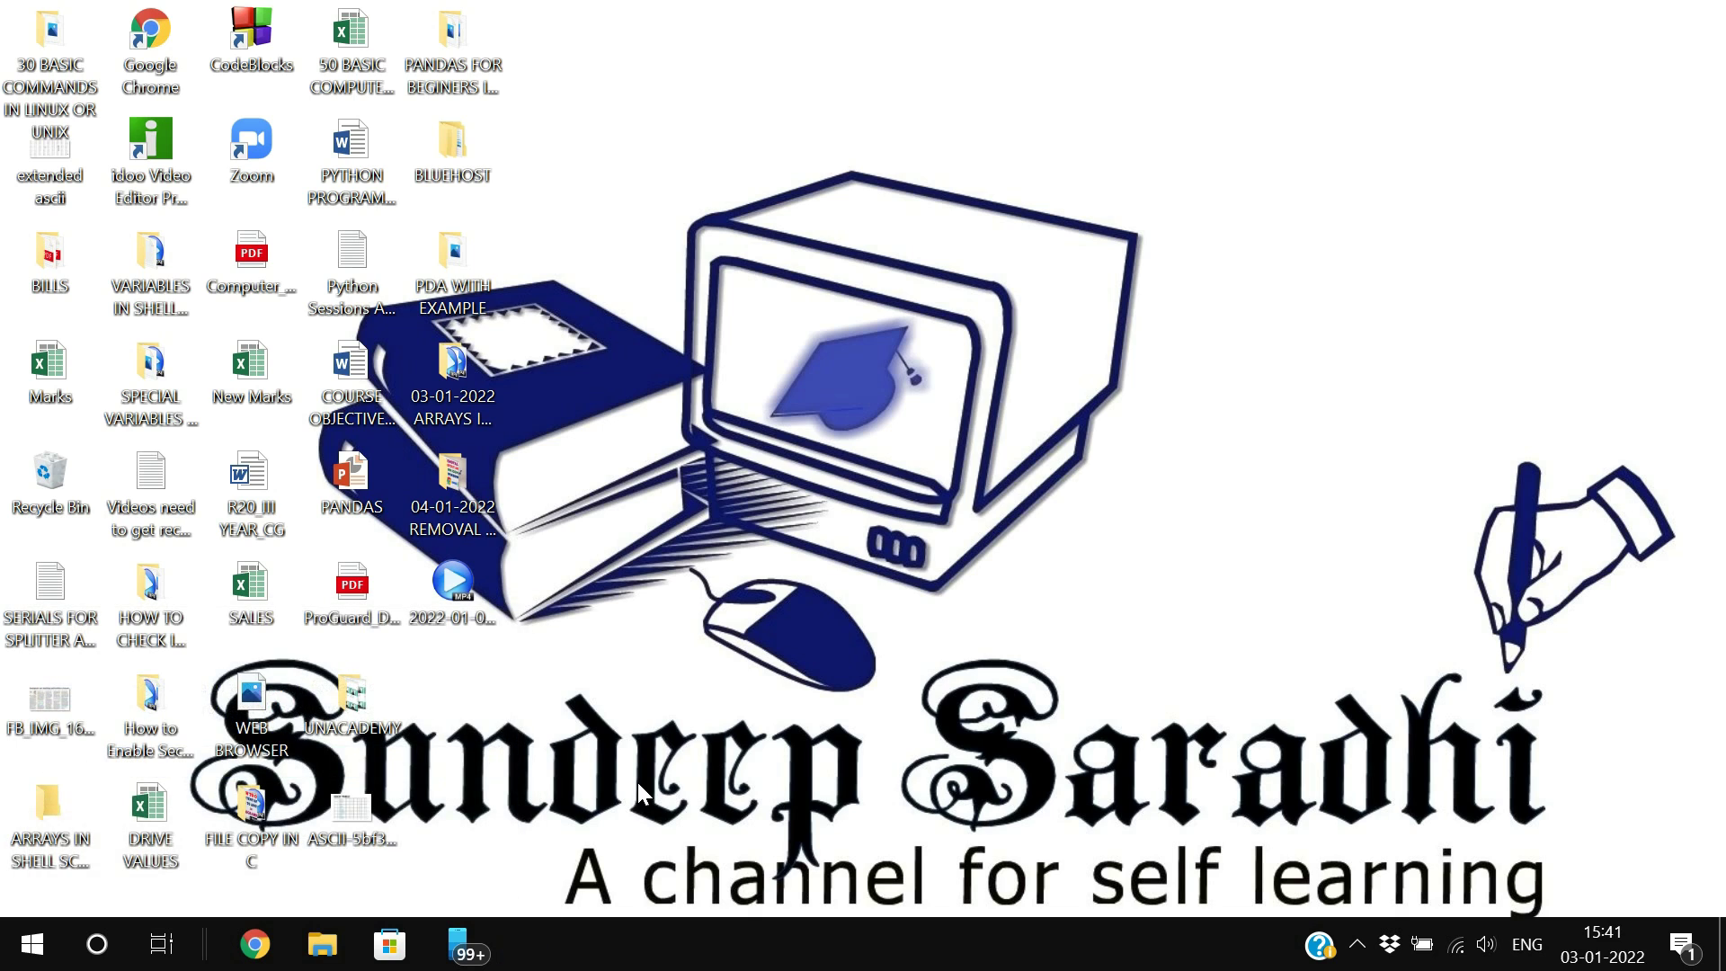
pyautogui.press('super+r')
pyautogui.write('R')
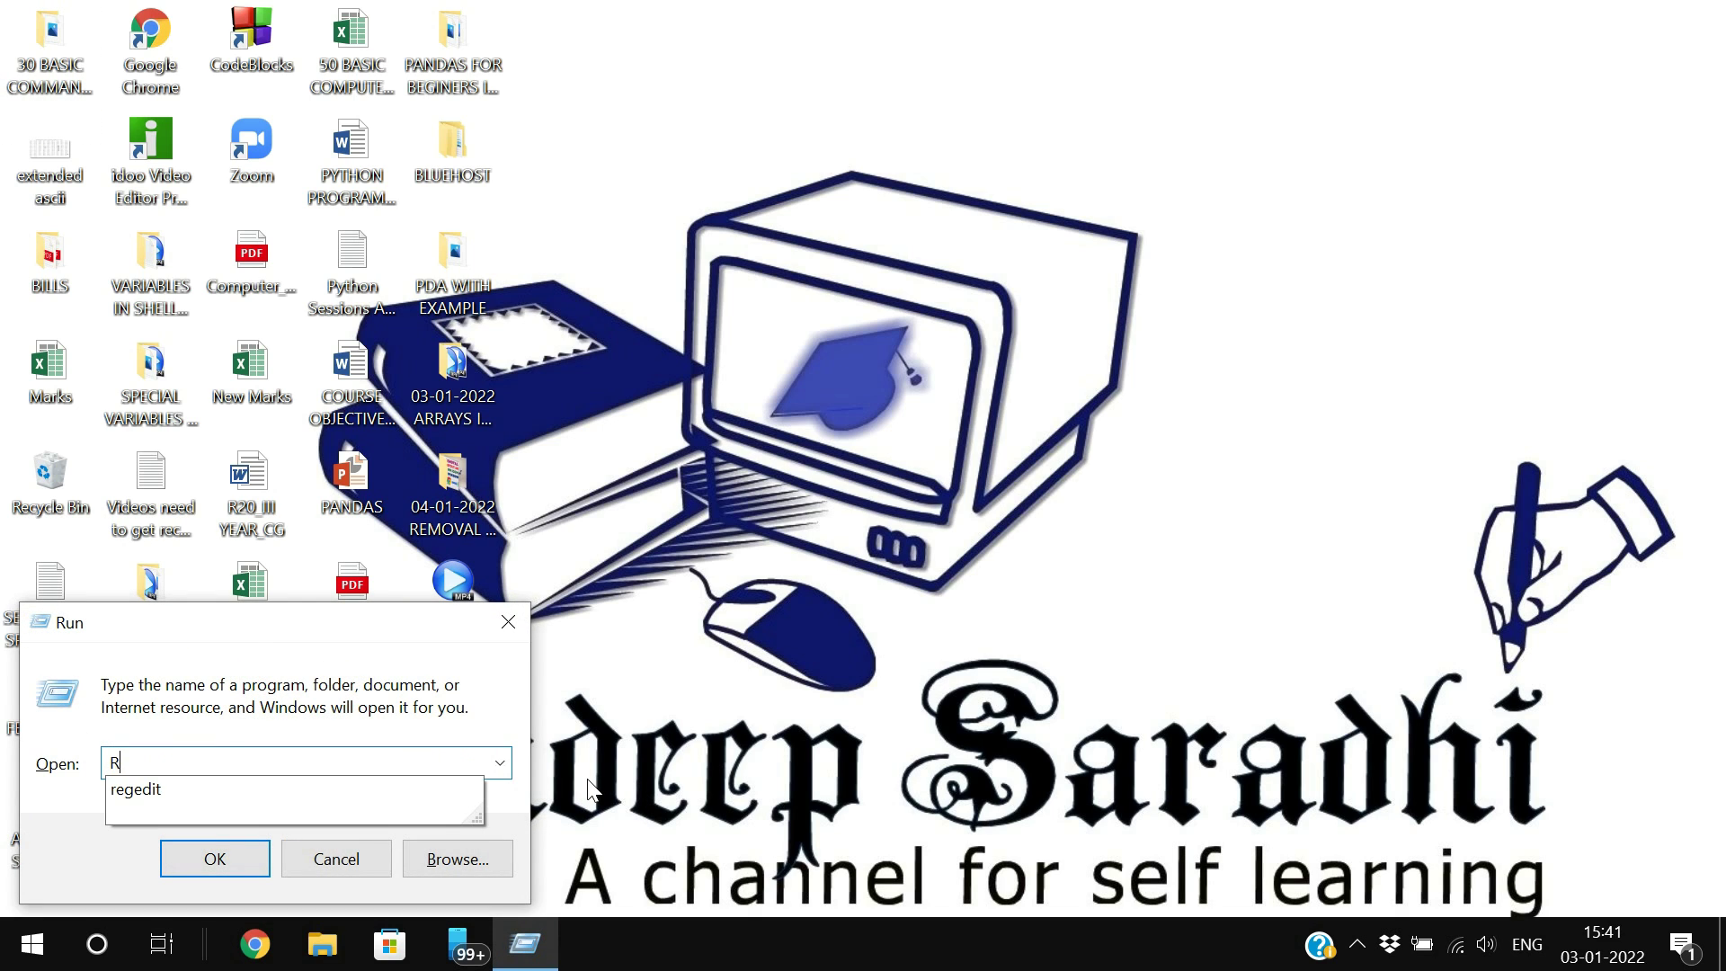
pyautogui.write('EGEDIT')
# Launch regedit, collapse HKEY_LOCAL_MACHINE, and expand HKEY_CURRENT_USER and its SOFTWARE key.
pyautogui.press('Return')
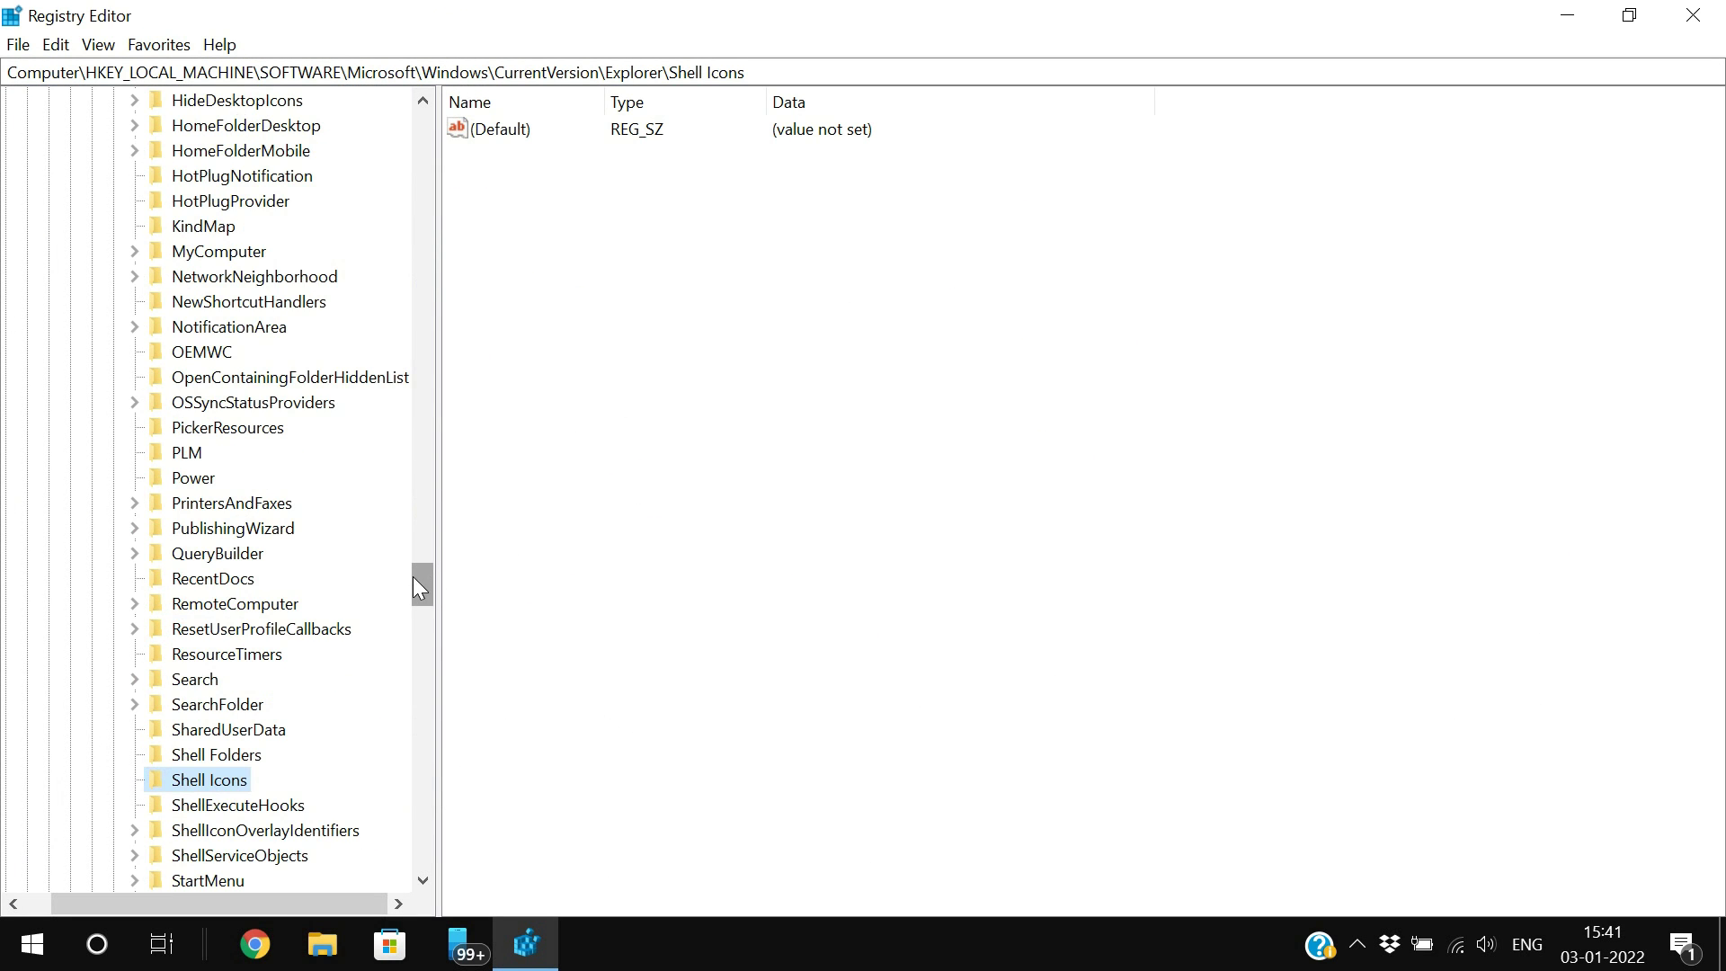
pyautogui.moveTo(420, 585); pyautogui.dragTo(420, 126)
pyautogui.click(36, 176)
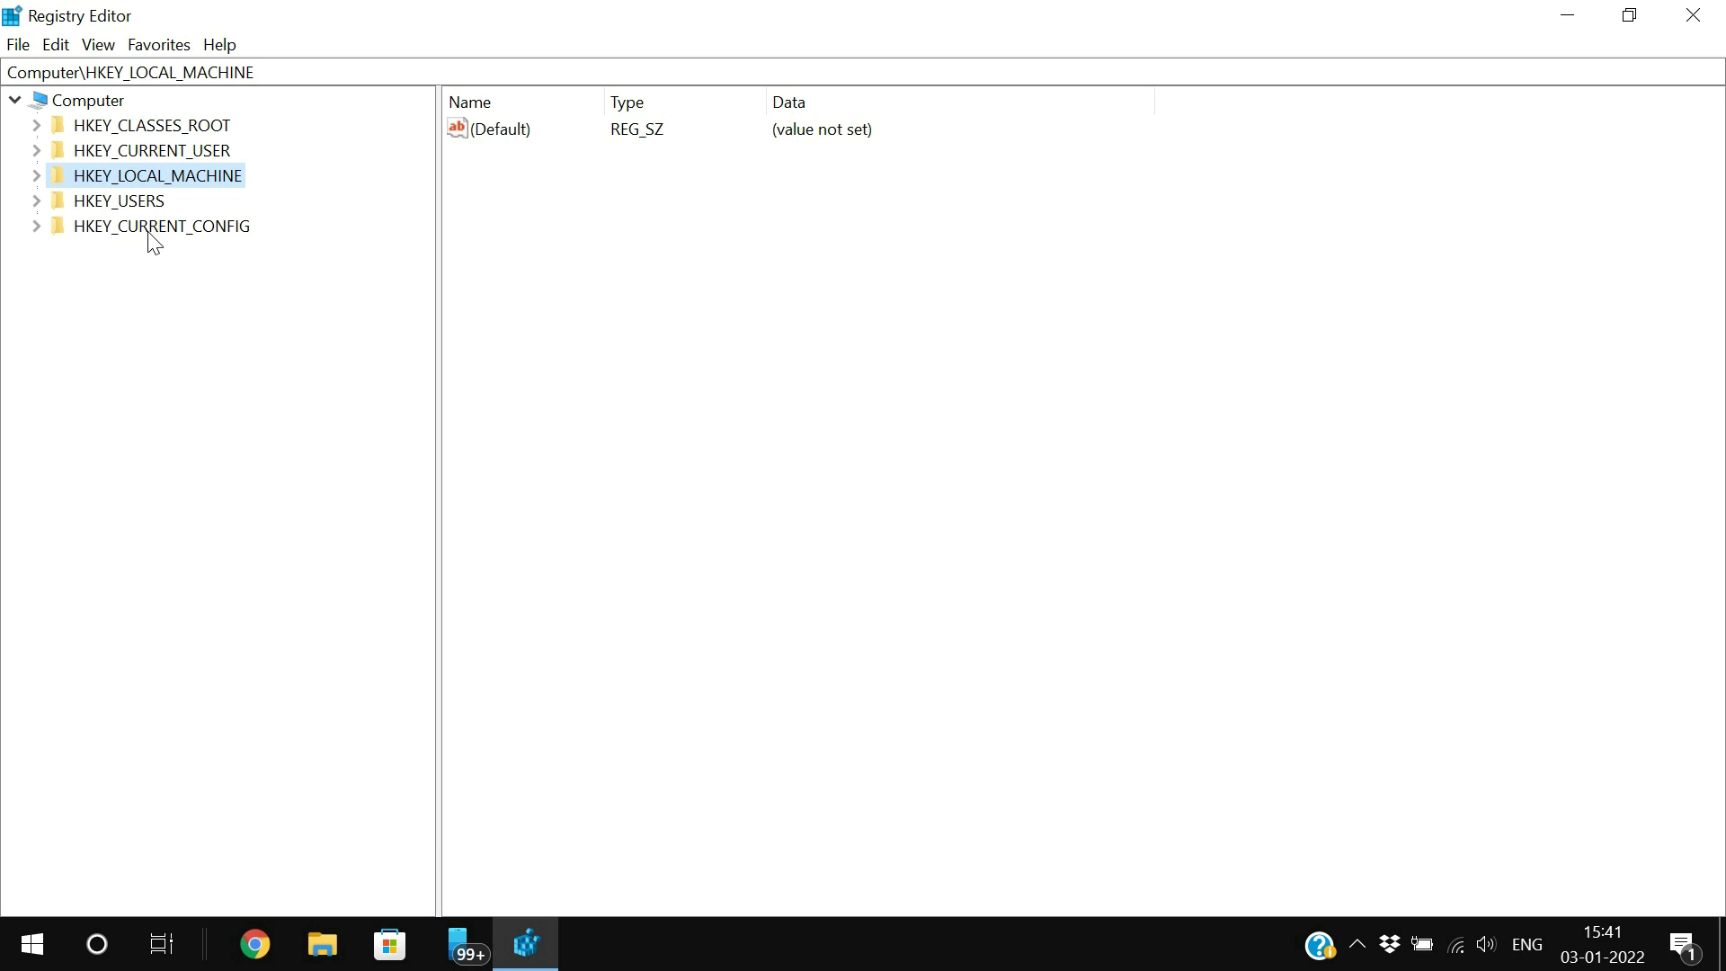
pyautogui.click(37, 150)
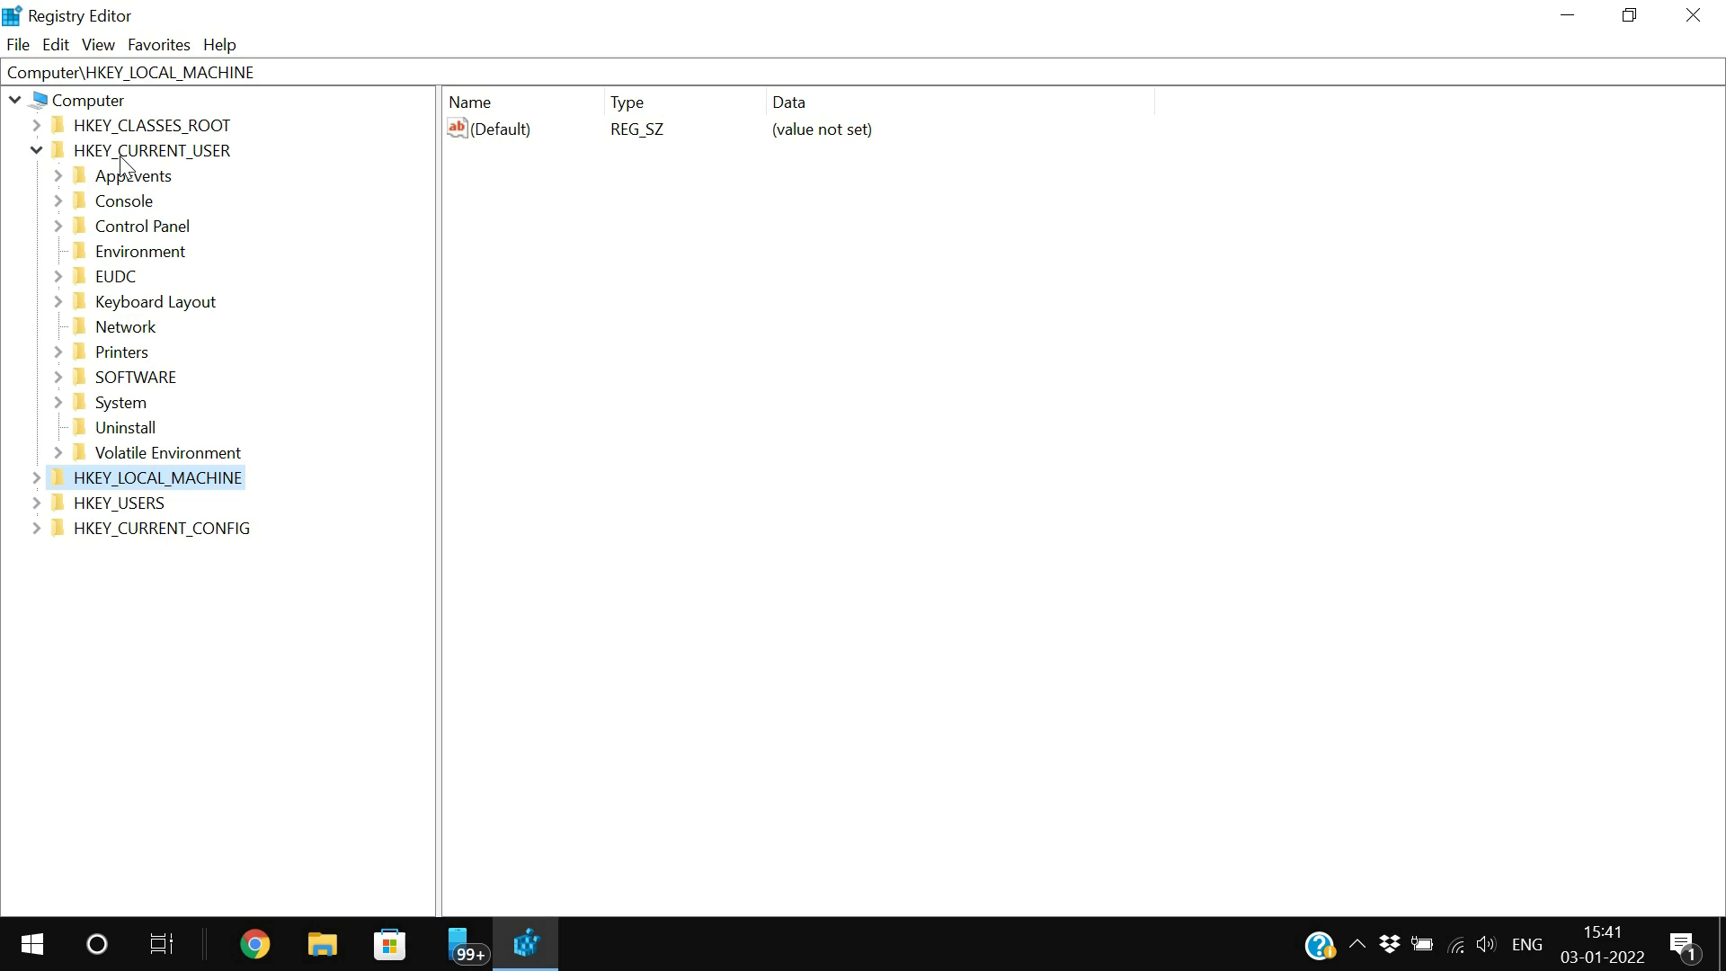
pyautogui.click(58, 377)
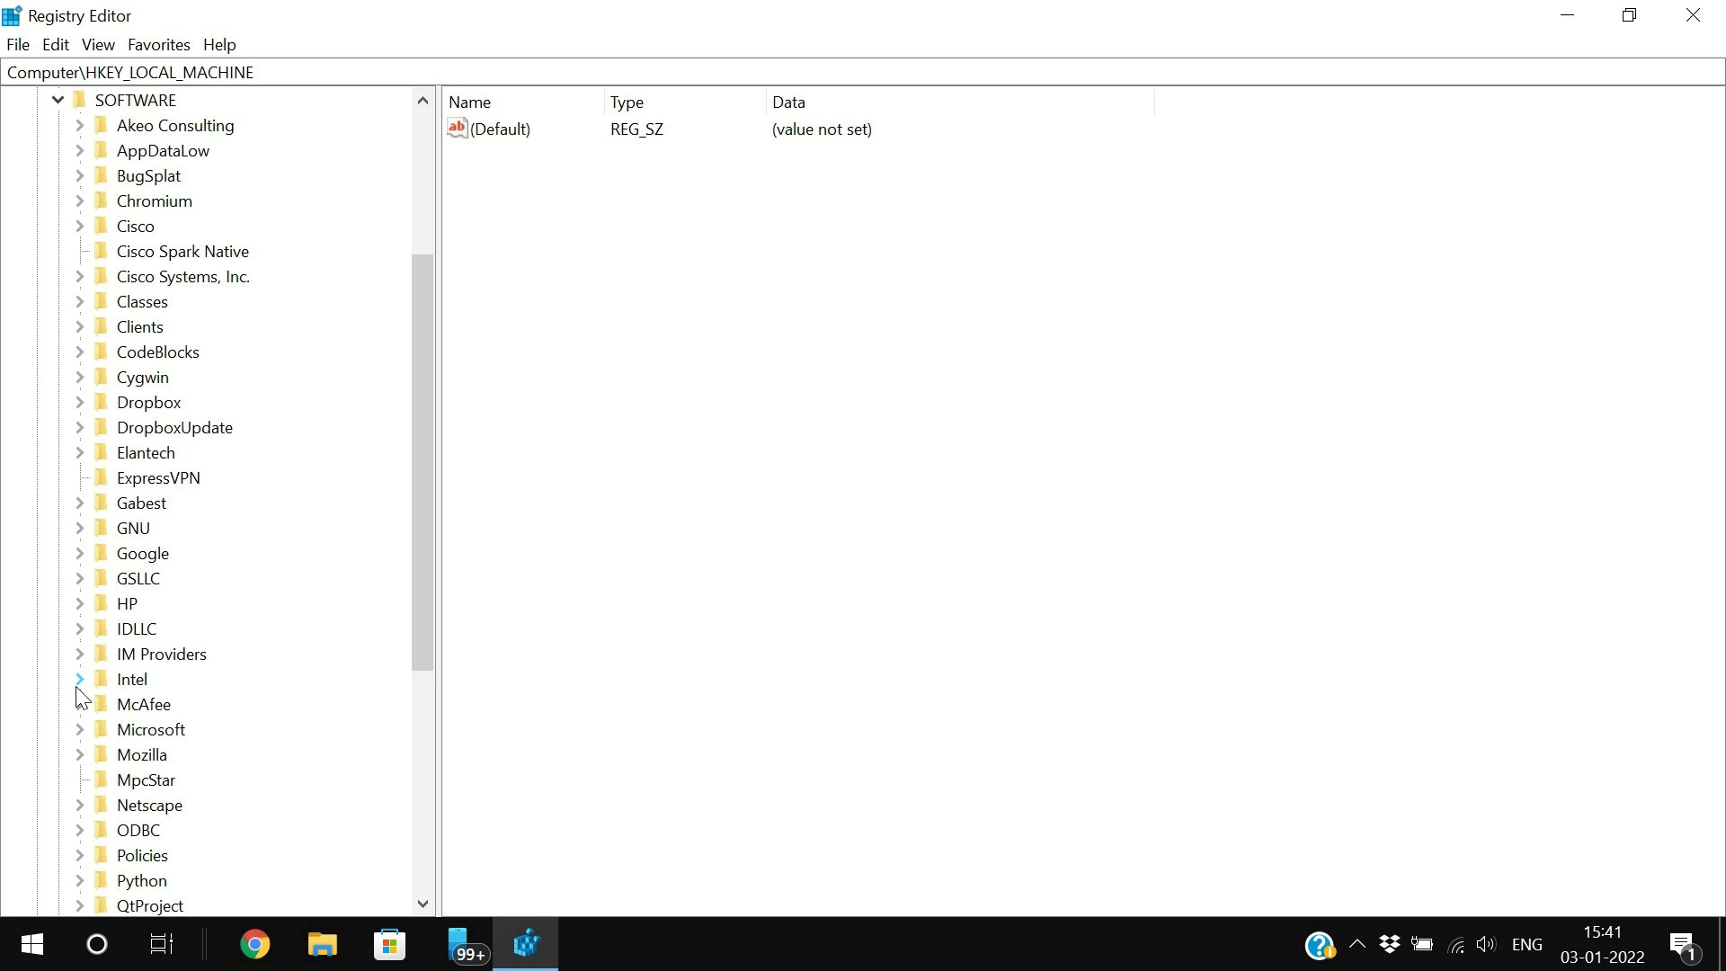
# Expand Microsoft > Windows > CurrentVersion > Explorer and select the Explorer key.
pyautogui.click(79, 730)
pyautogui.scroll(-20, 180, 528)
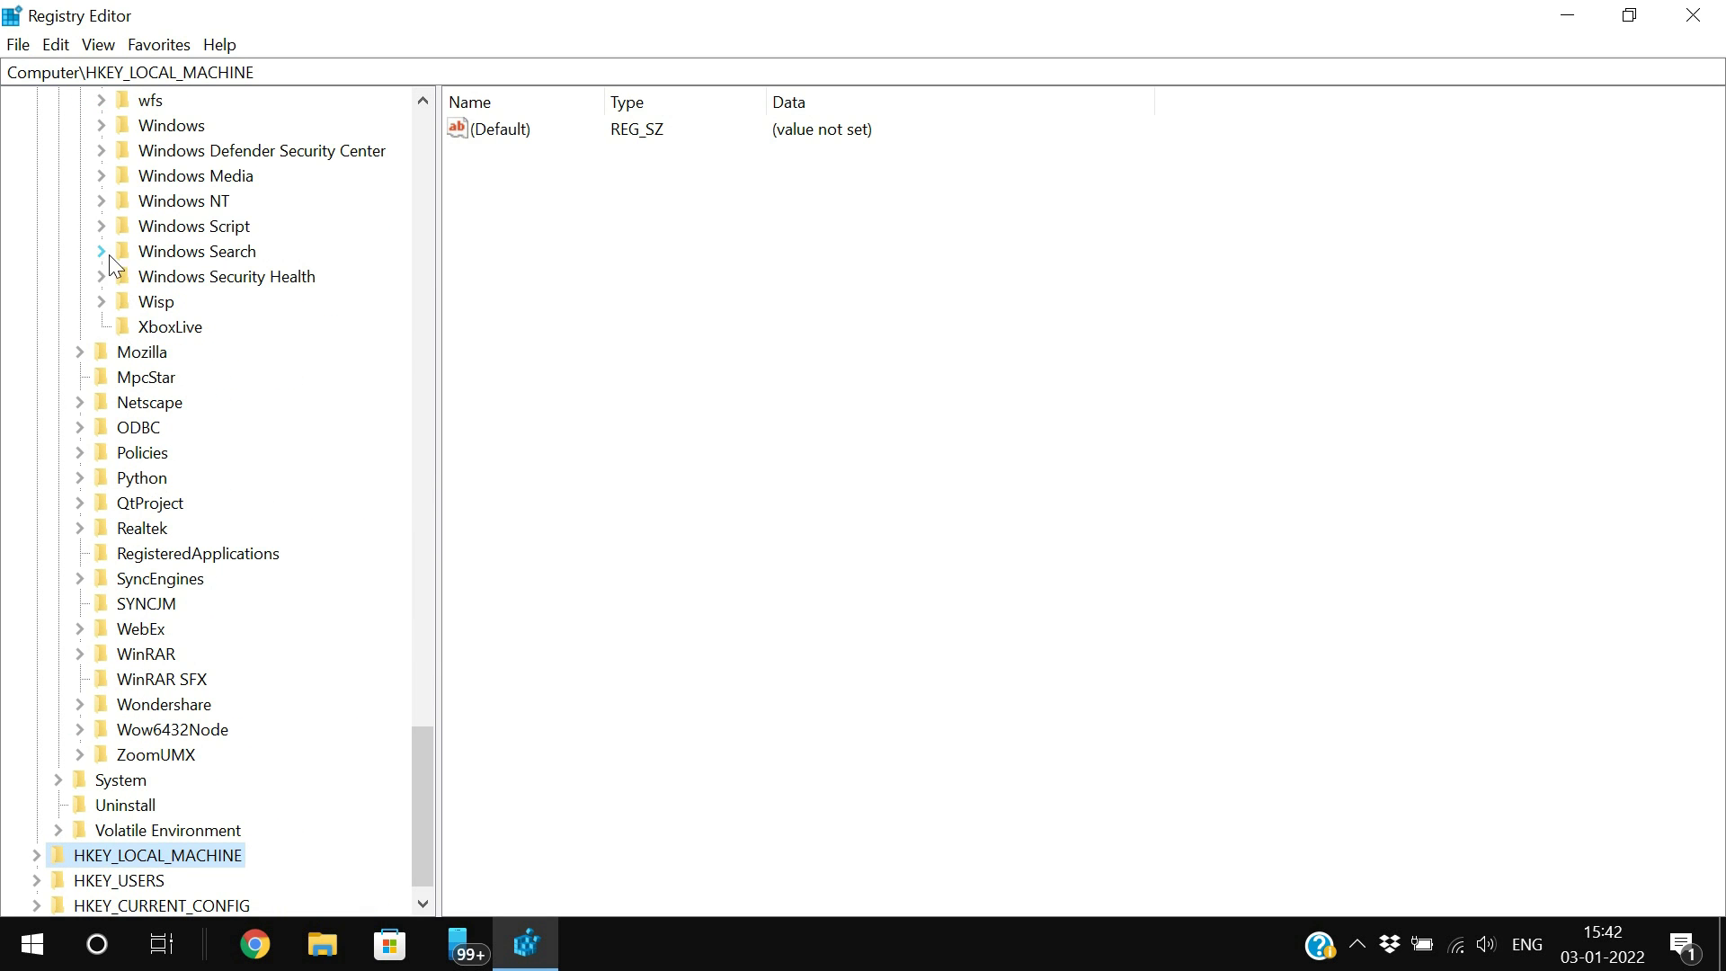
pyautogui.click(100, 126)
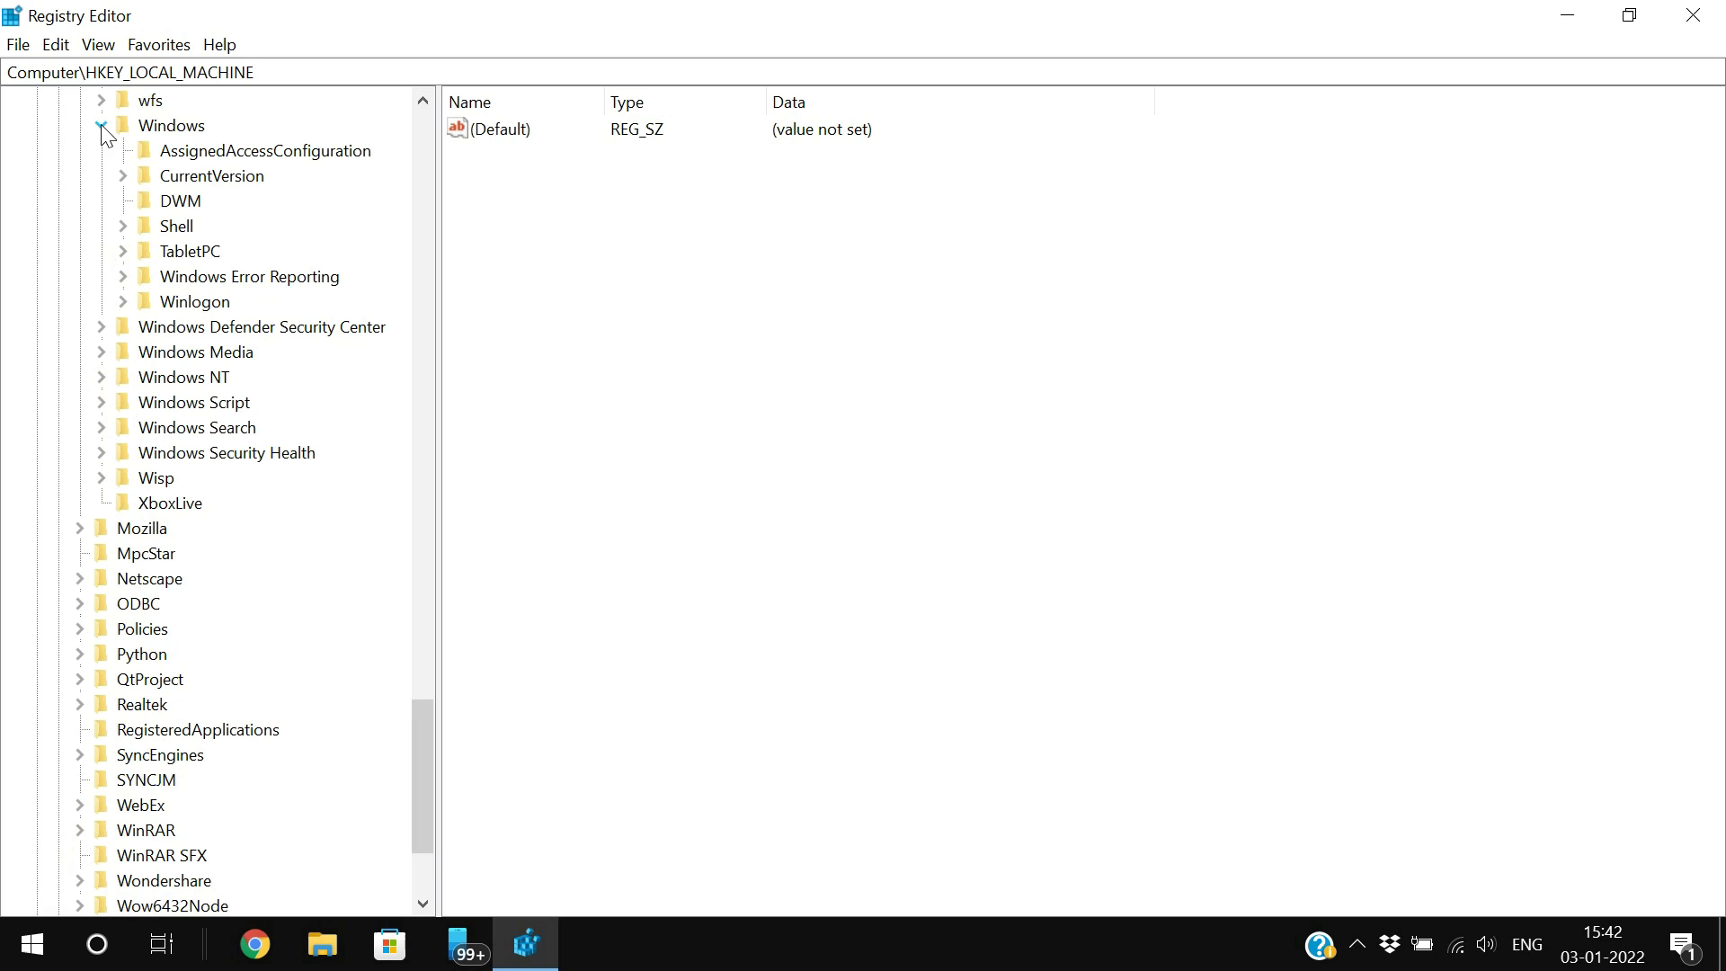
pyautogui.click(123, 176)
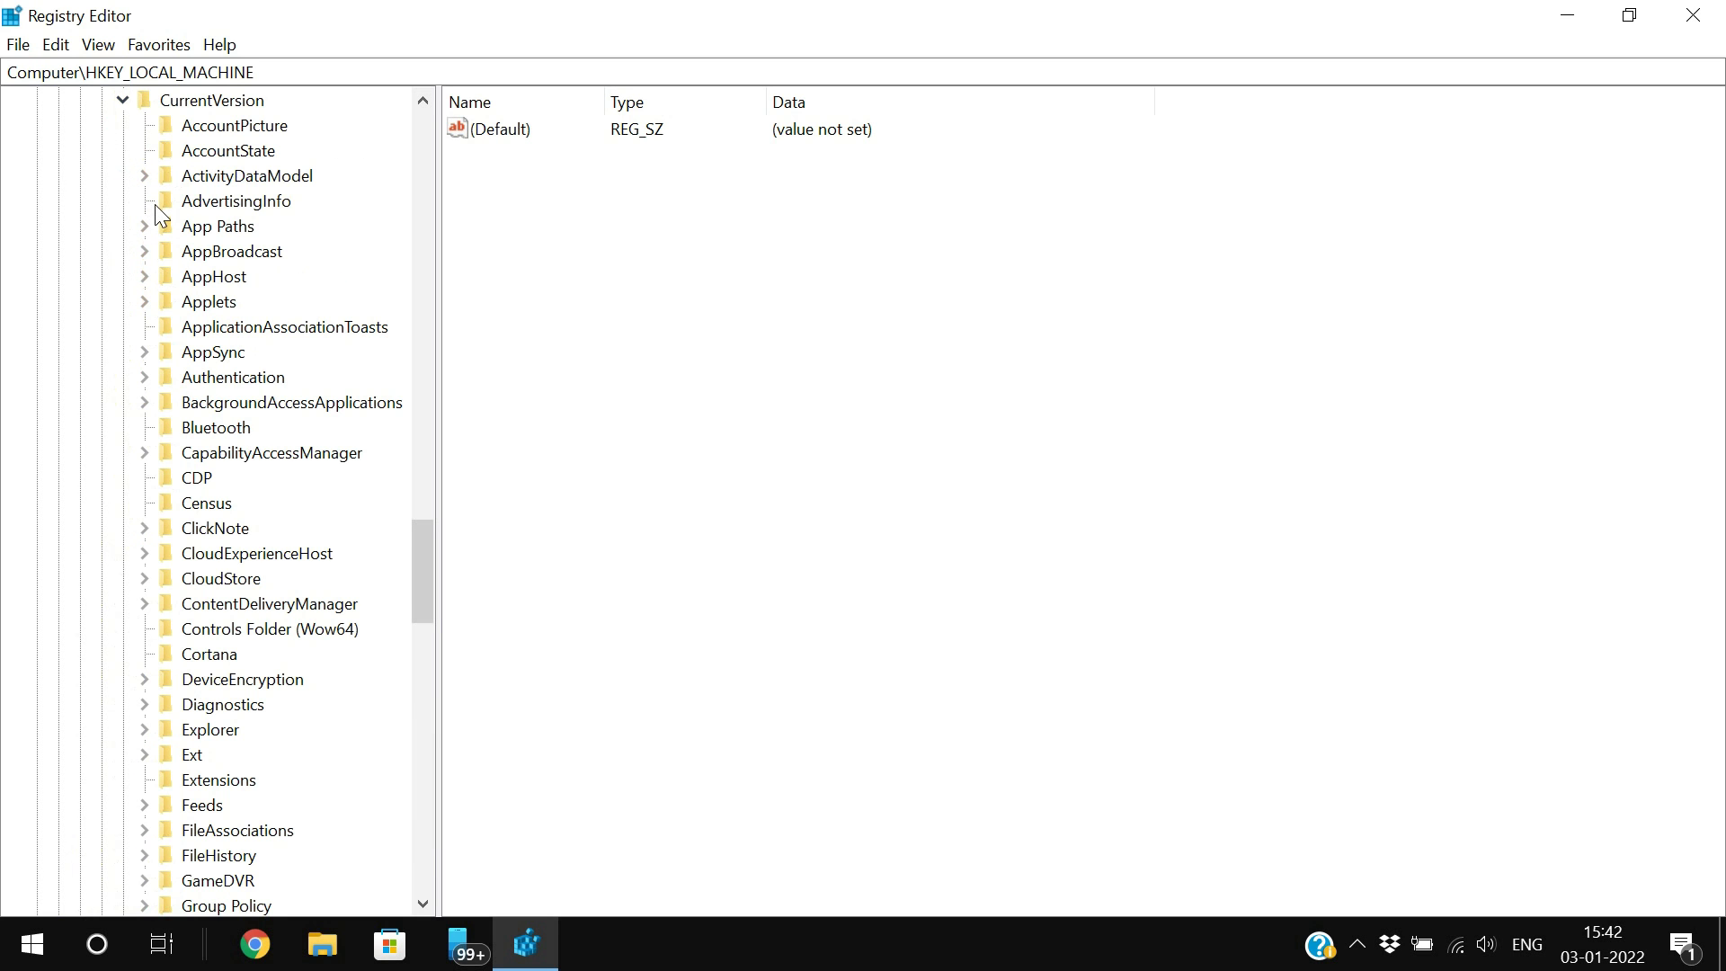
pyautogui.scroll(-17, 191, 409)
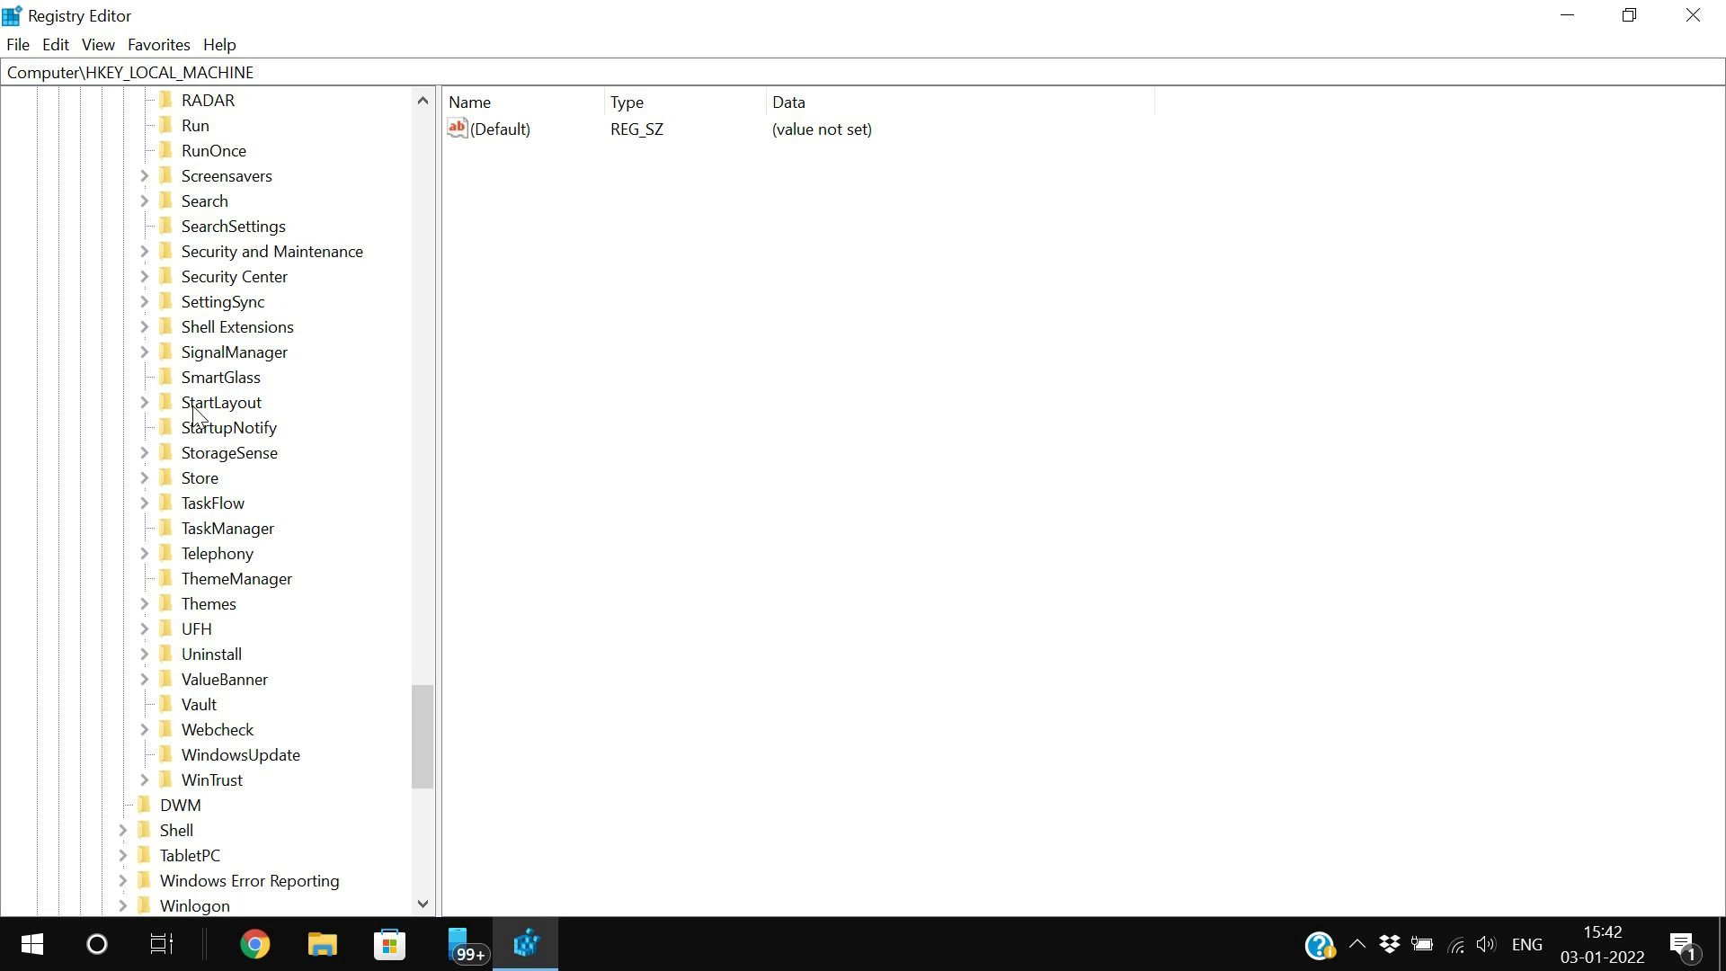
pyautogui.scroll(12, 193, 413)
pyautogui.click(145, 352)
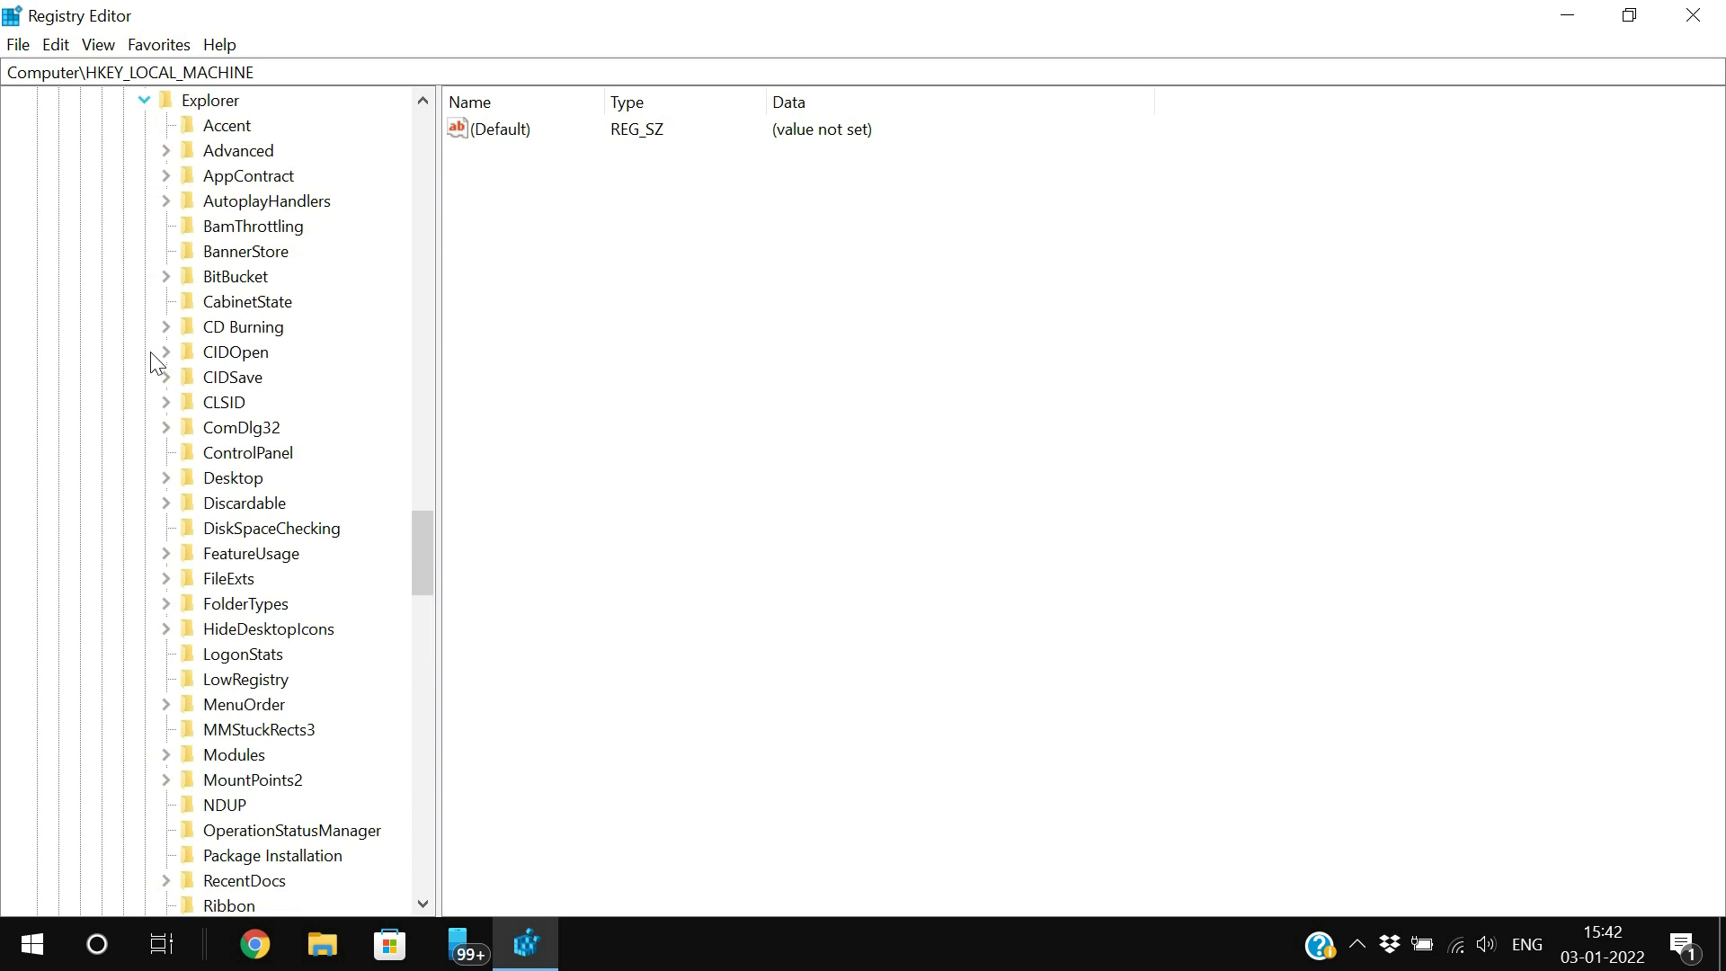
pyautogui.click(227, 104)
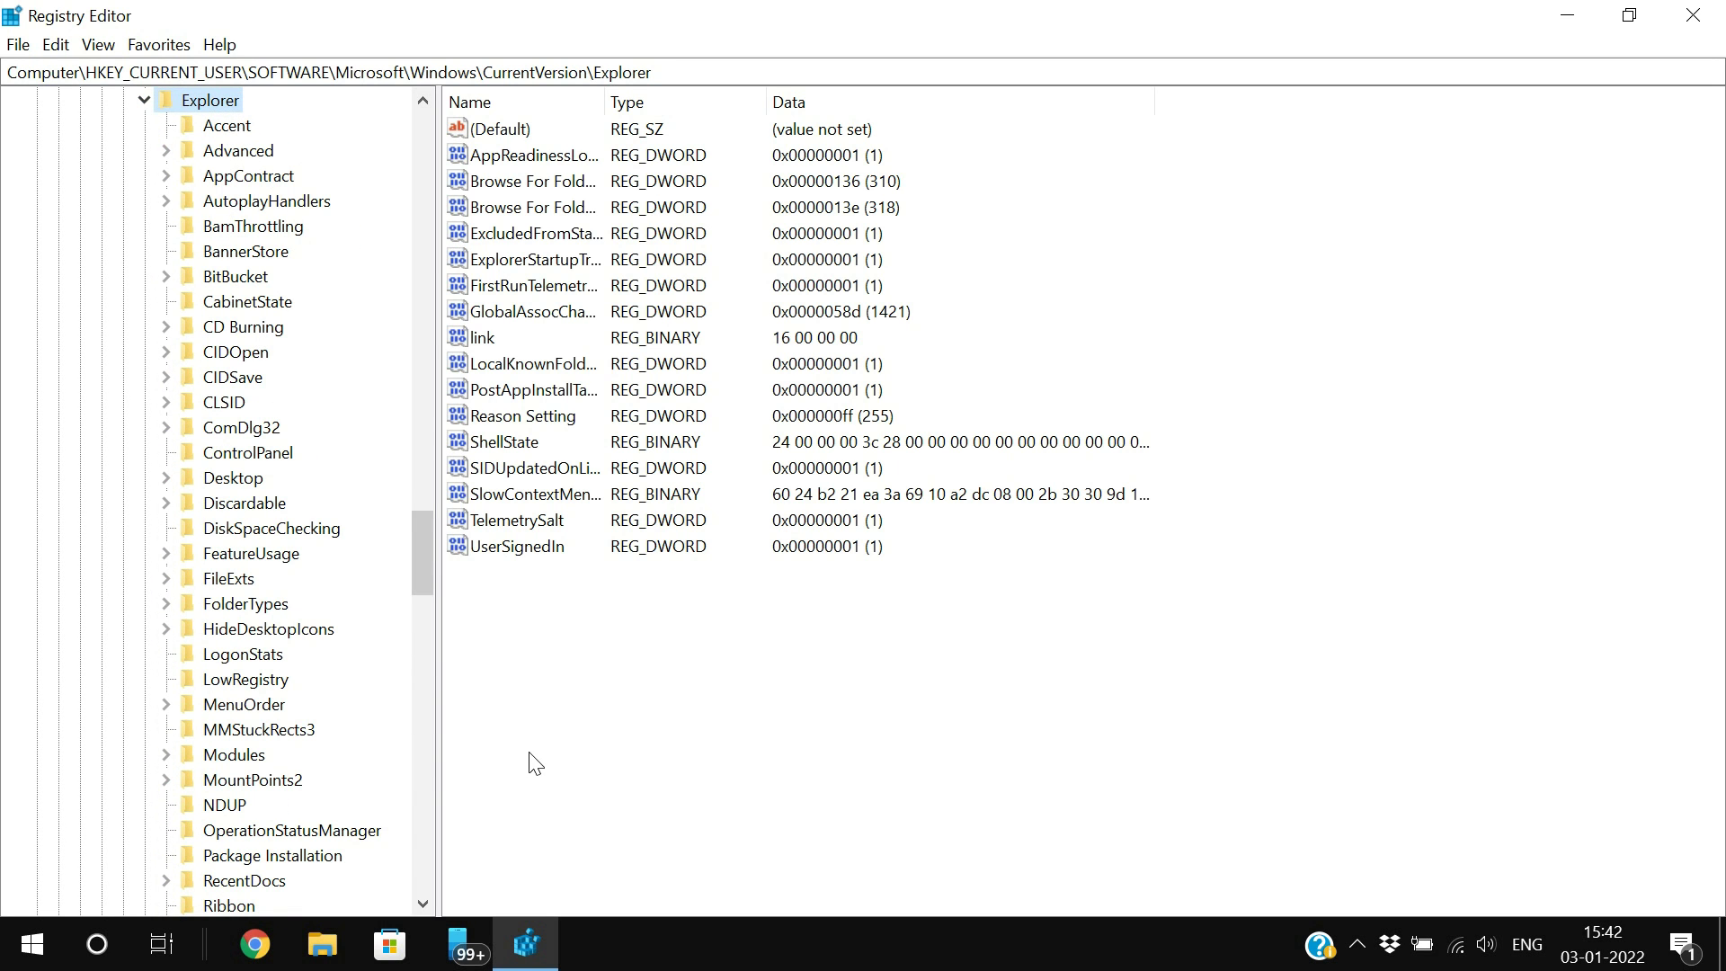
pyautogui.scroll(-3, 258, 503)
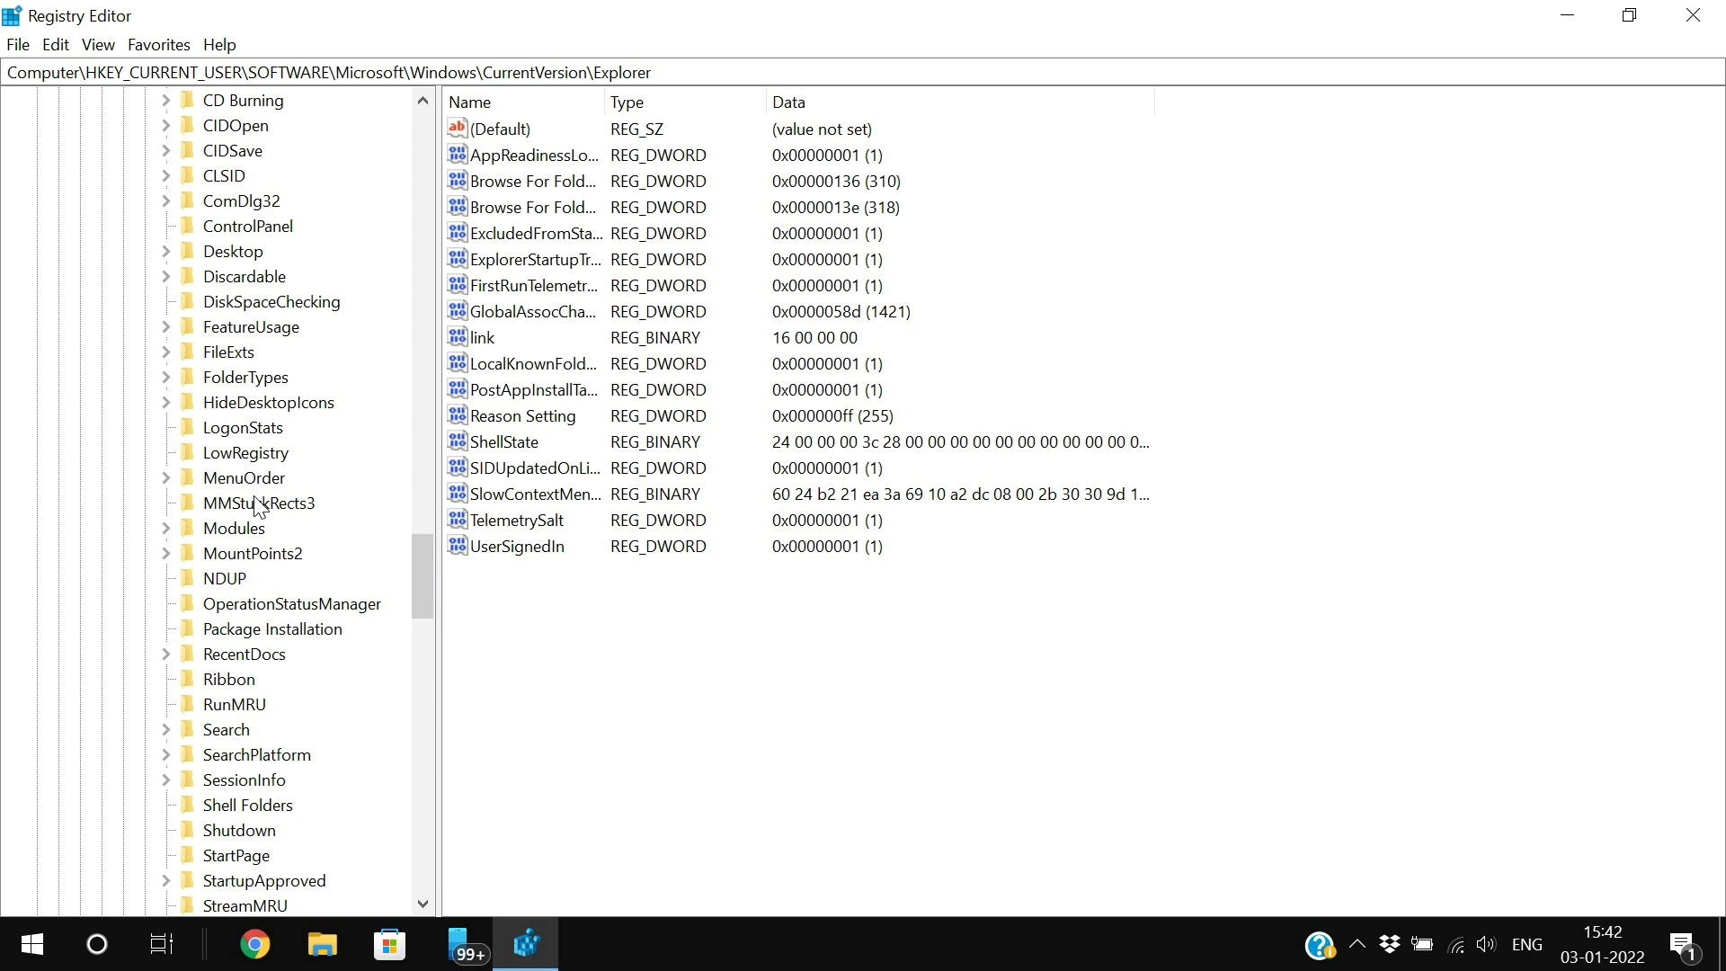
# Select Explorer\RunMRU to list history values a–k and MRUList akejihgfbcd.
pyautogui.scroll(-1, 258, 504)
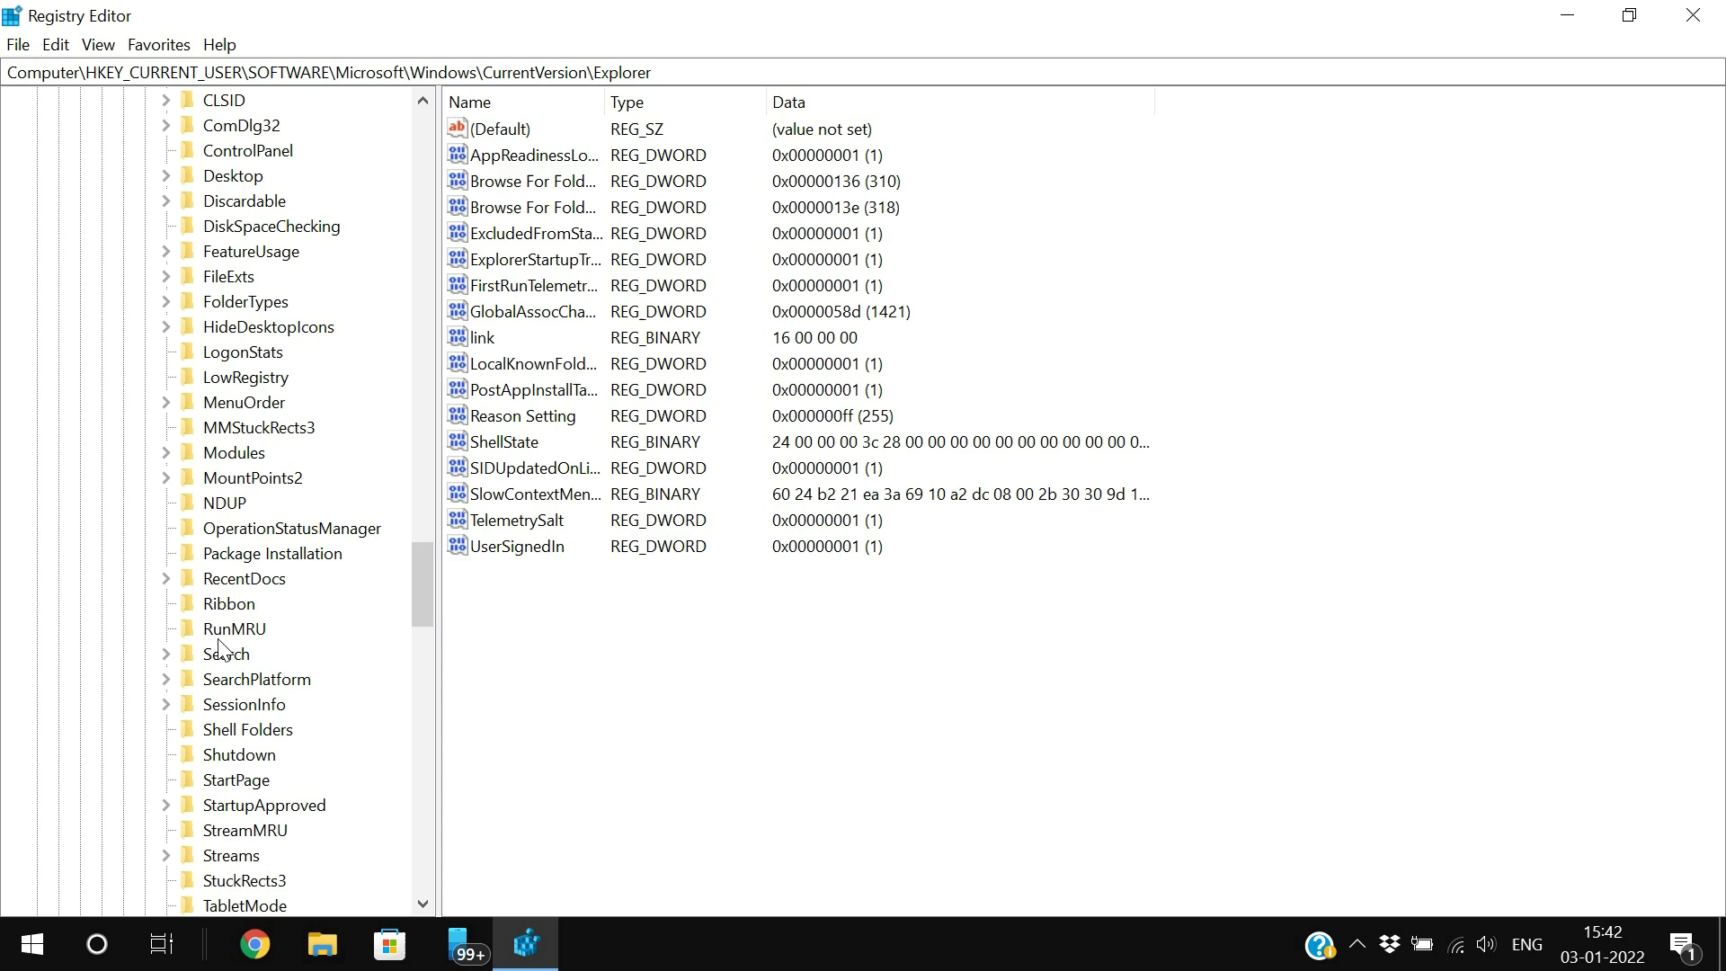
pyautogui.click(226, 635)
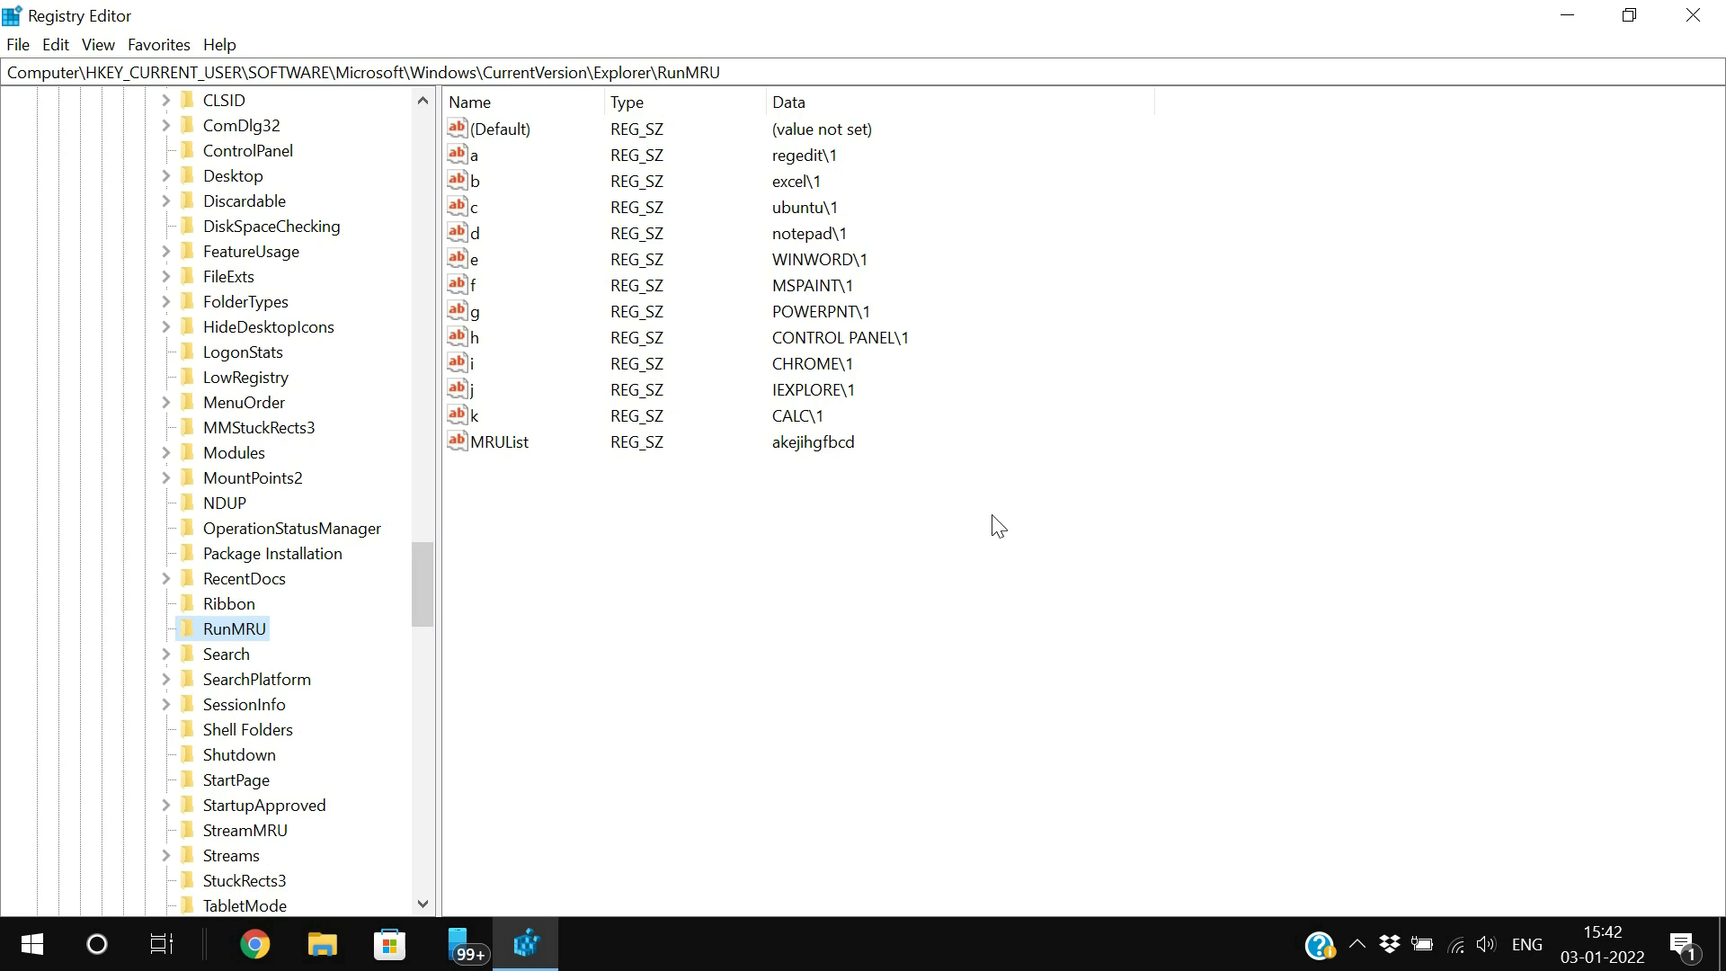
# Select RunMRU values a through MRUList and confirm their deletion, keeping only (Default).
pyautogui.moveTo(1051, 517); pyautogui.dragTo(464, 151)
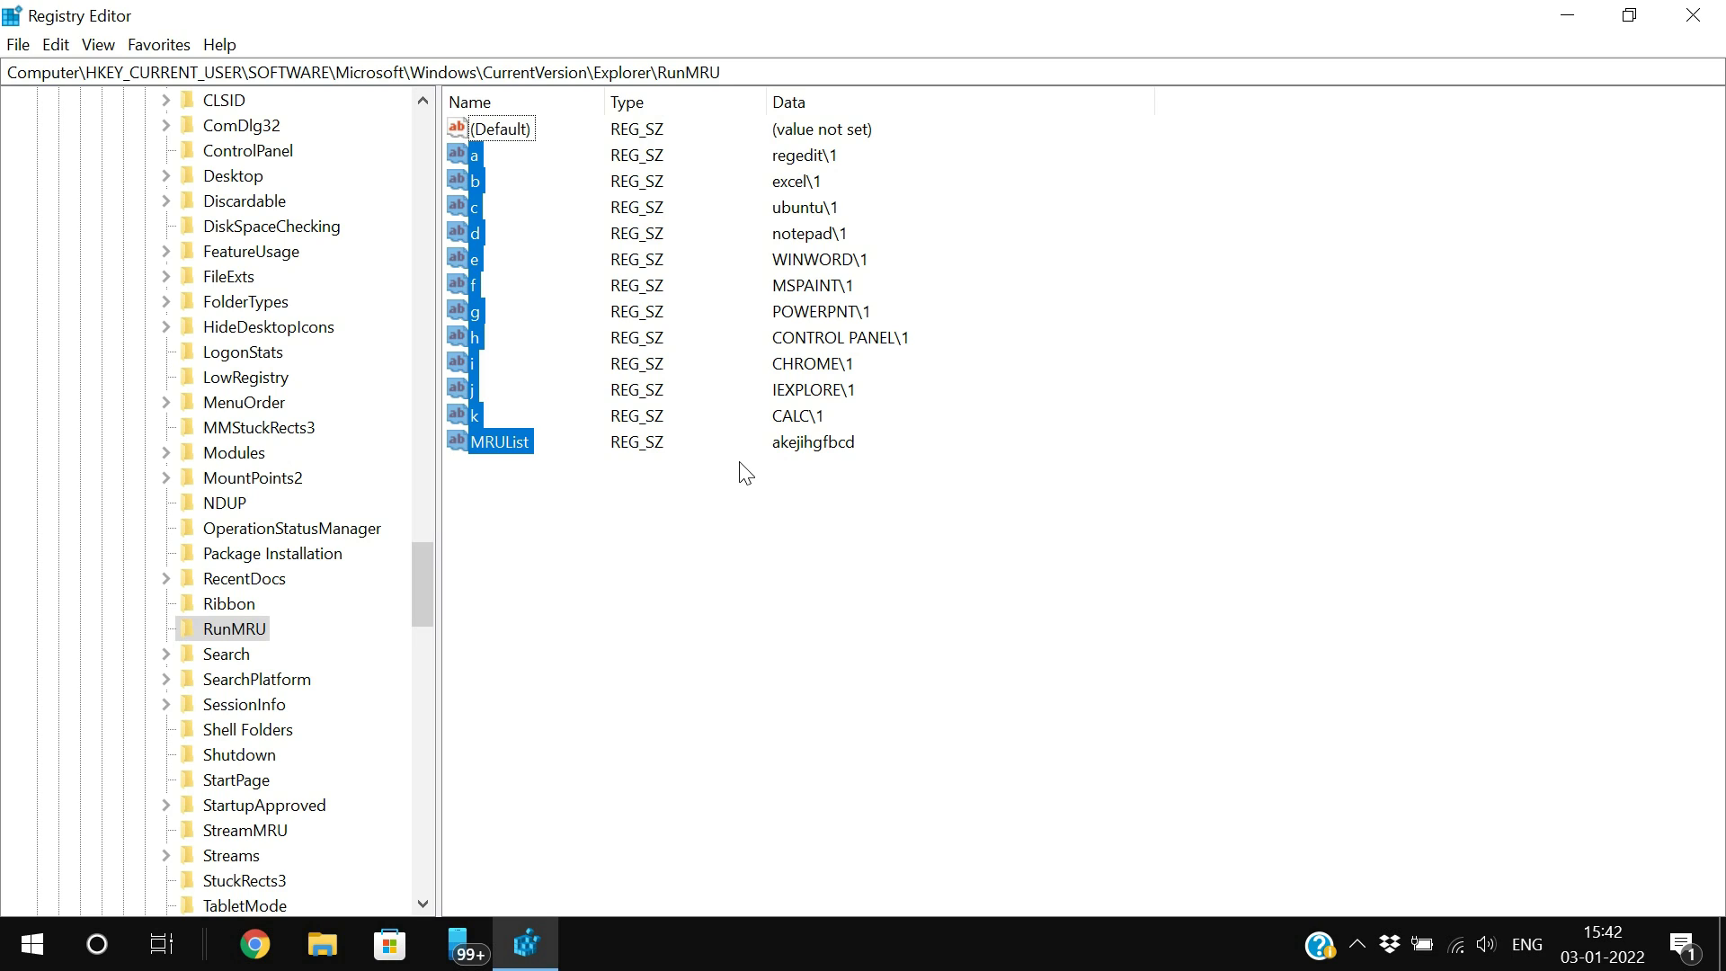
pyautogui.press('Delete')
pyautogui.press('Return')
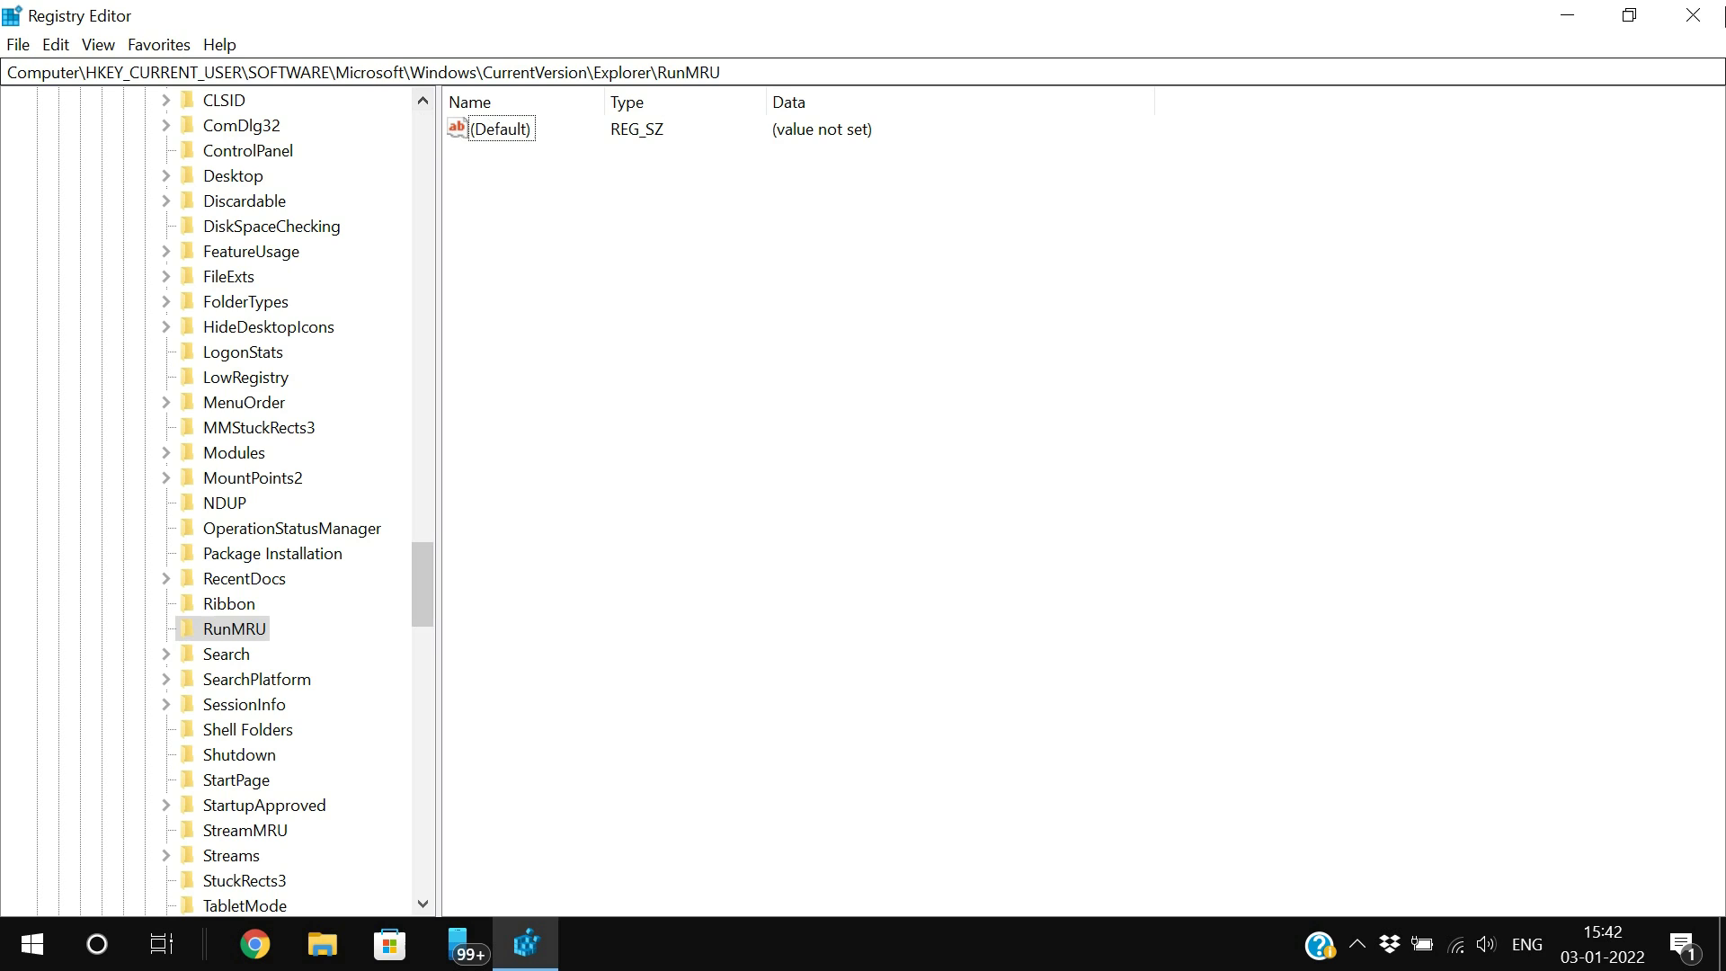
# Close Registry Editor and verify the Run dialog's history list is now empty.
pyautogui.click(1693, 16)
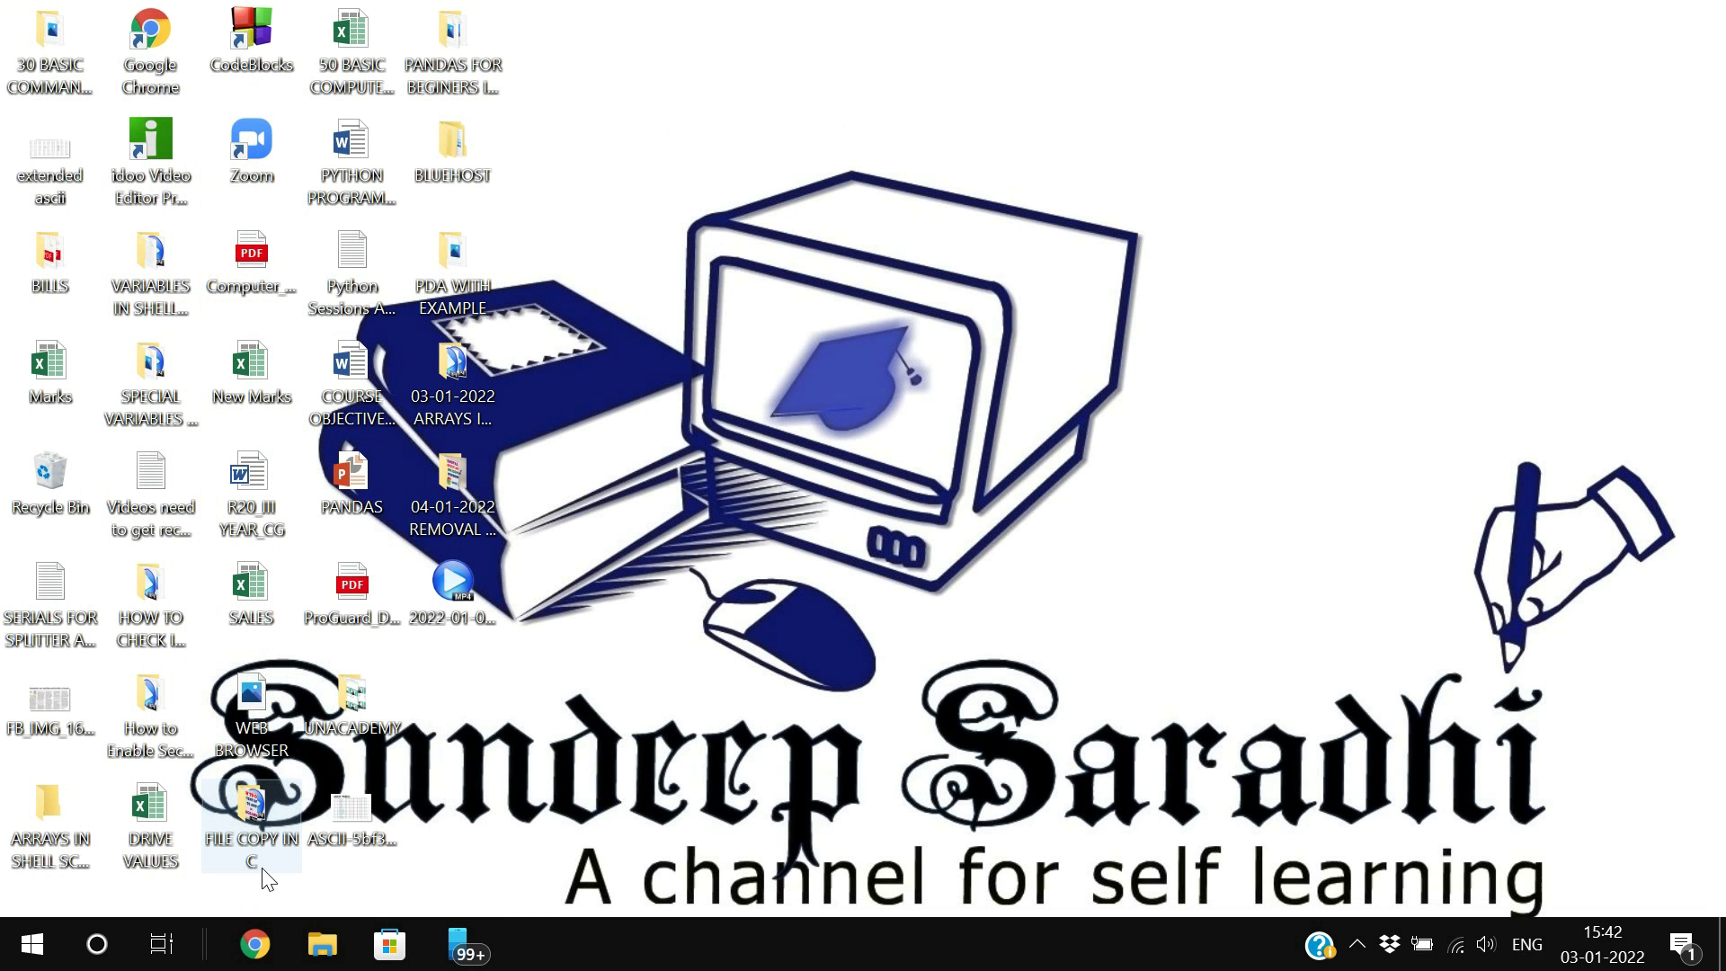
pyautogui.press('super+r')
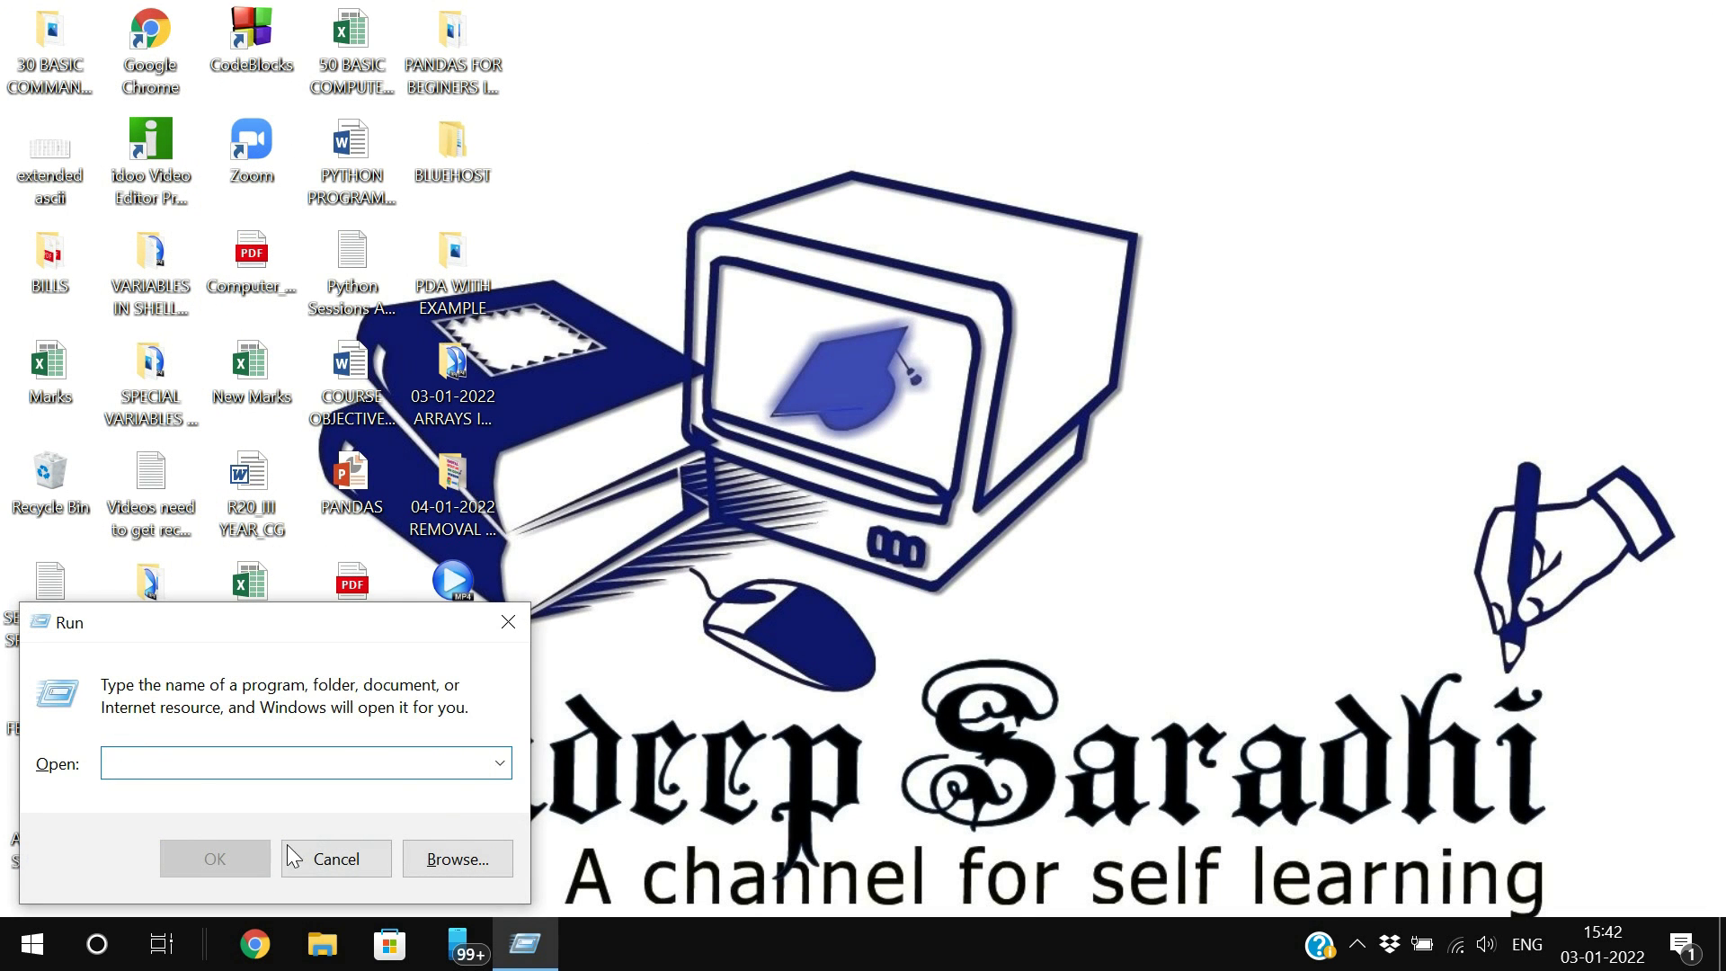
pyautogui.click(500, 764)
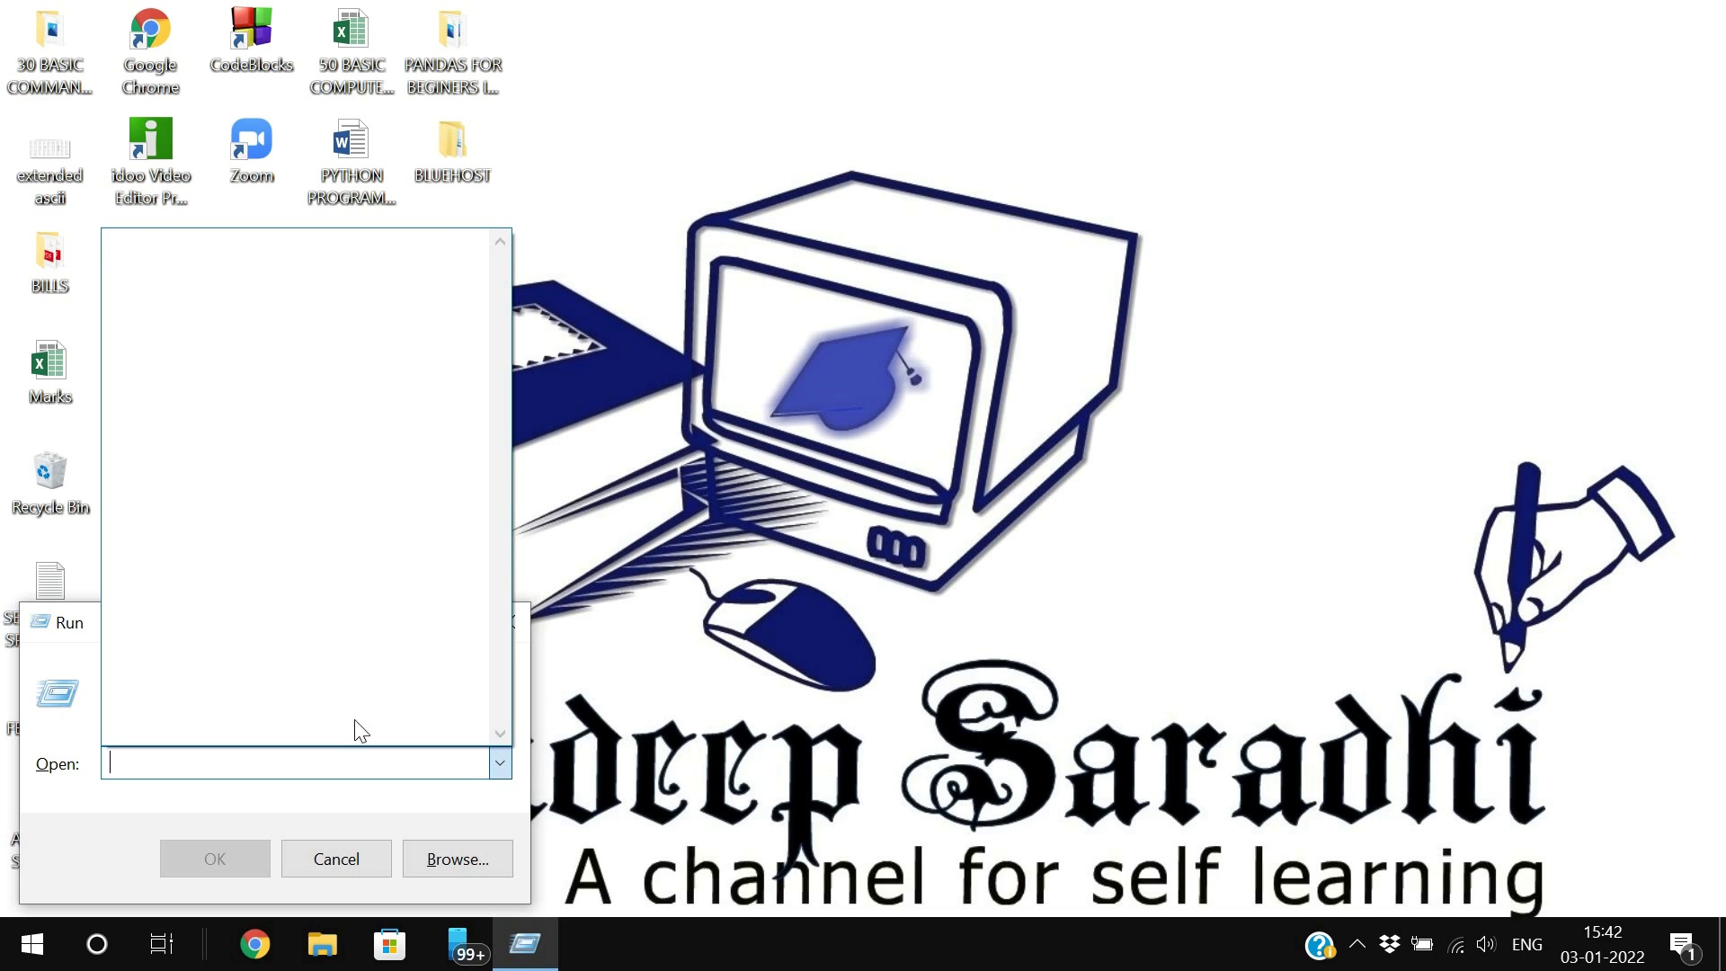
pyautogui.click(500, 763)
pyautogui.click(499, 764)
pyautogui.click(500, 763)
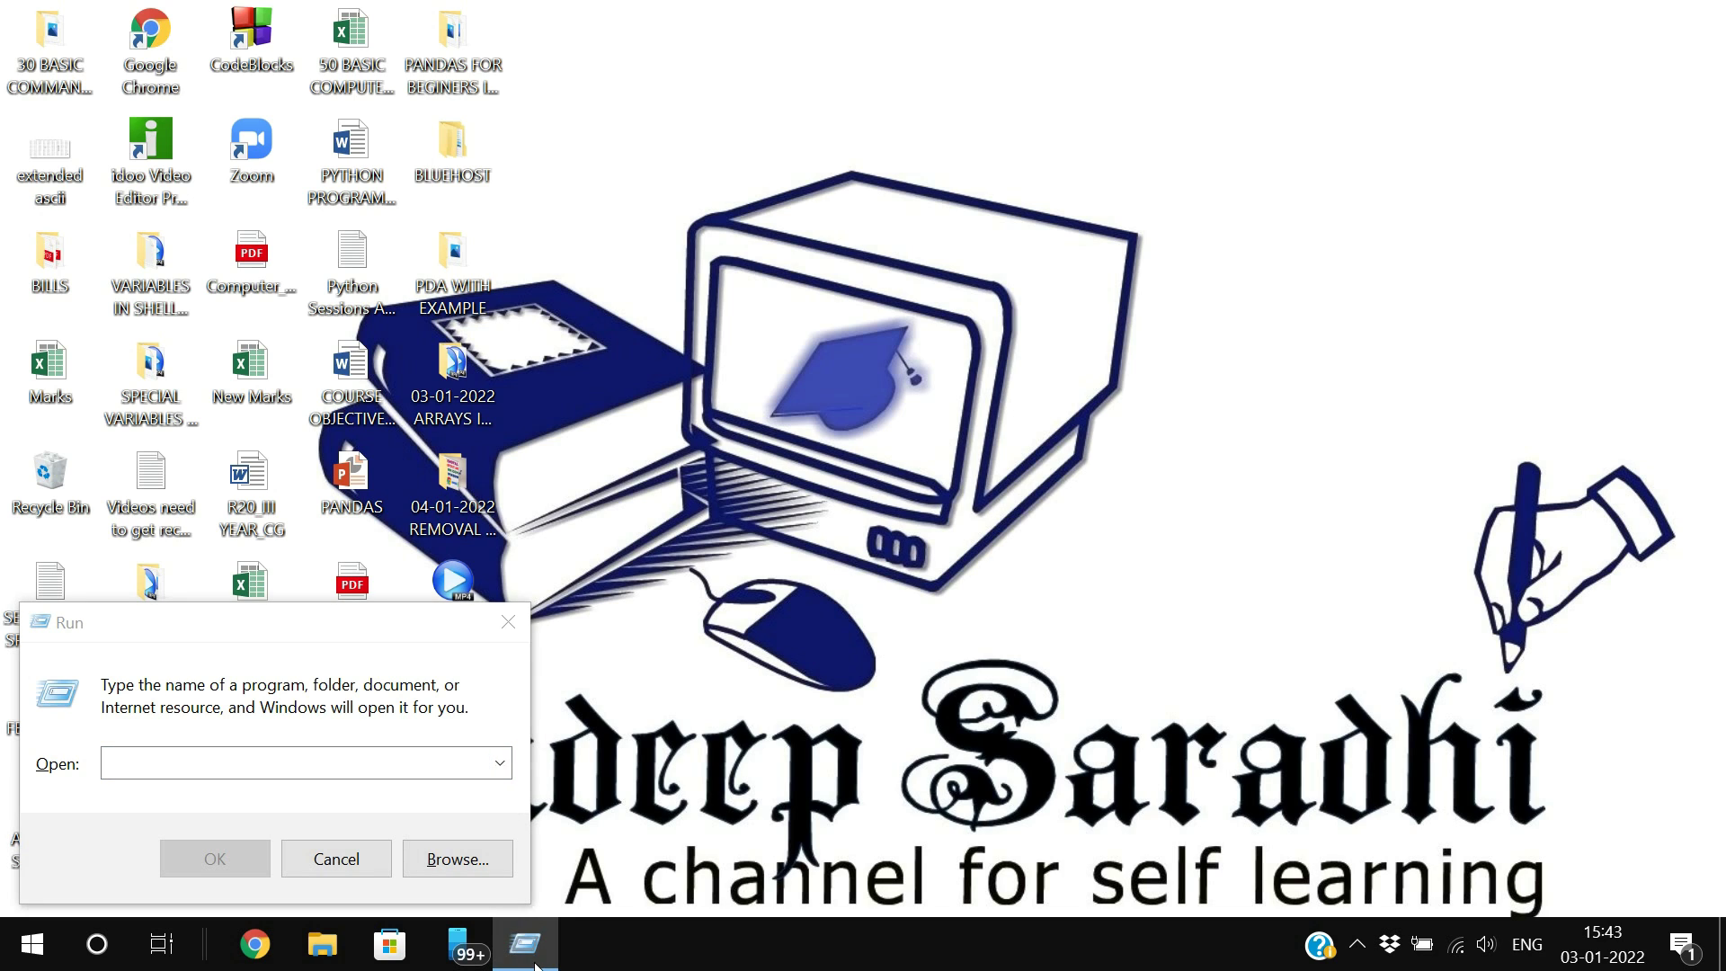
pyautogui.click(664, 791)
pyautogui.click(382, 859)
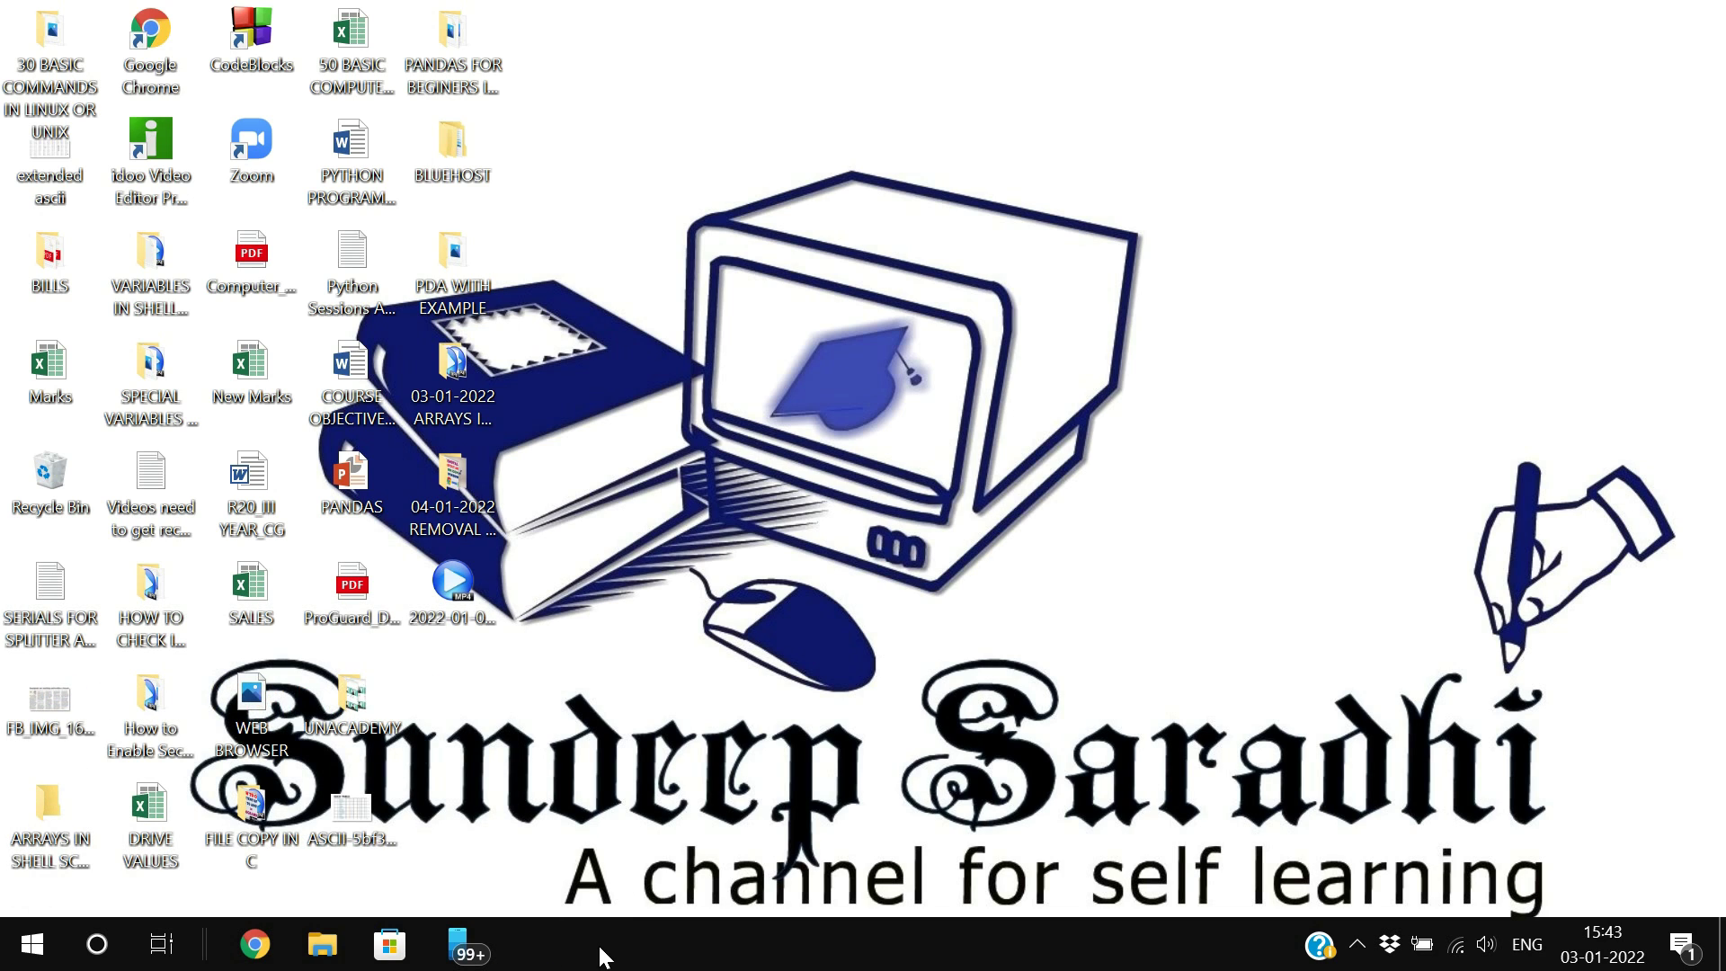
# Run REGEDIT from the Run dialog to reopen Registry Editor.
pyautogui.press('super+r')
pyautogui.write('REG')
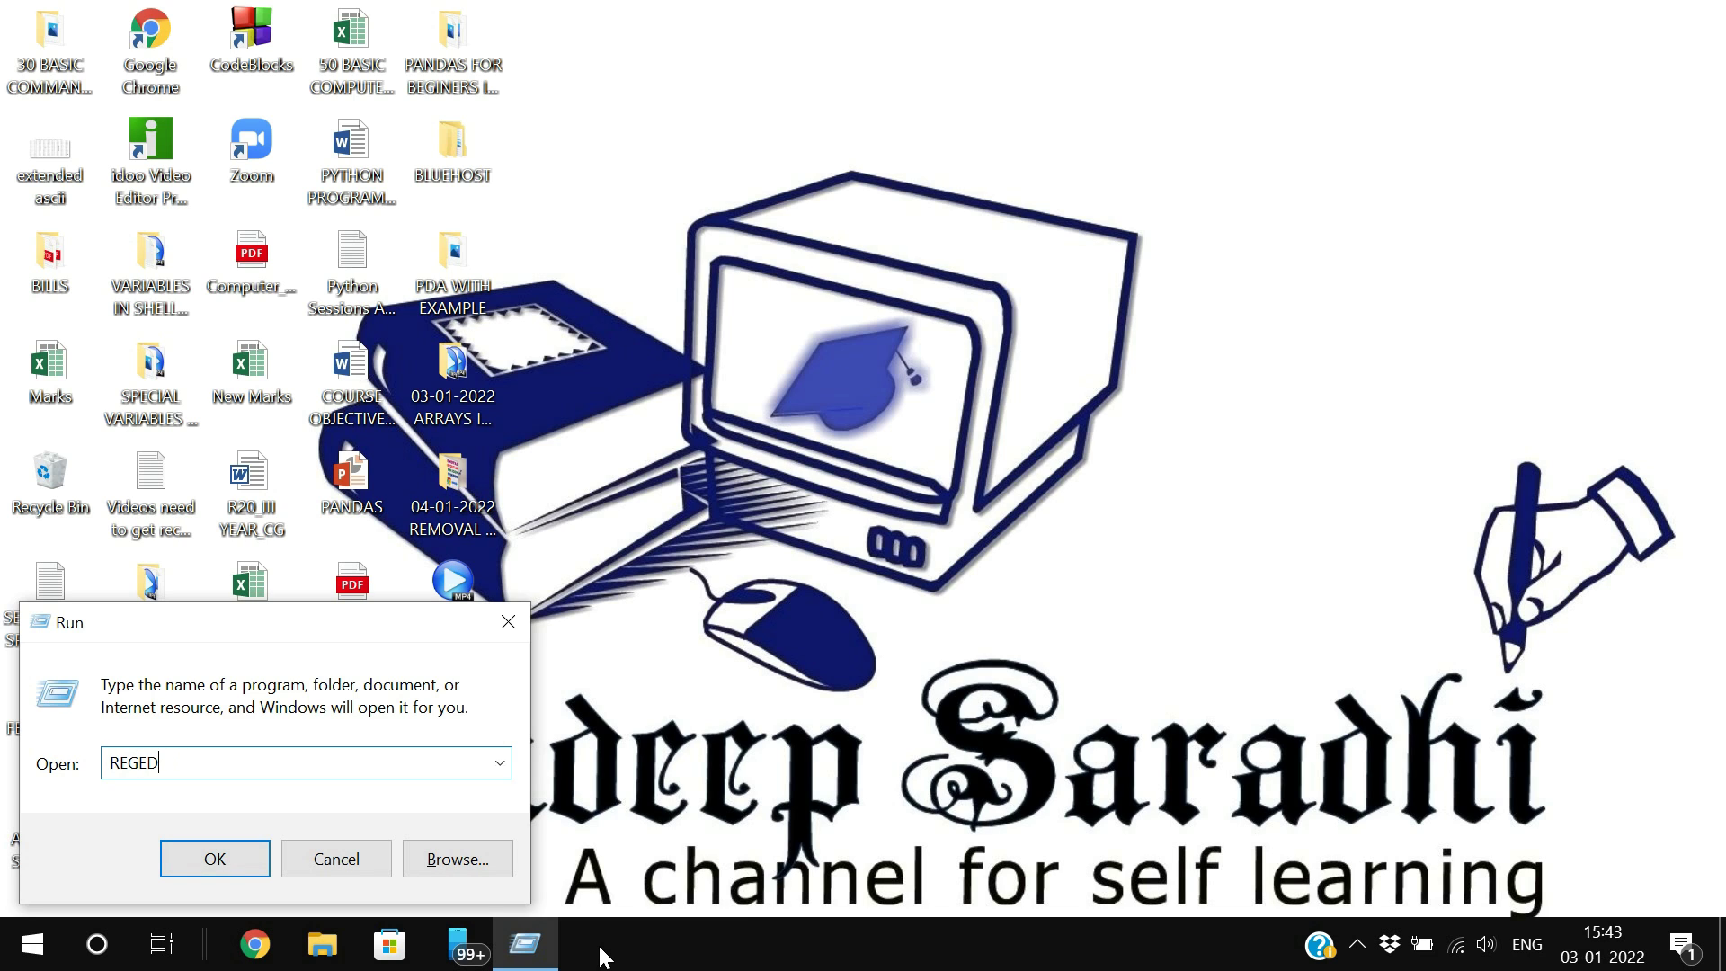
pyautogui.write('EDIT')
pyautogui.press('Return')
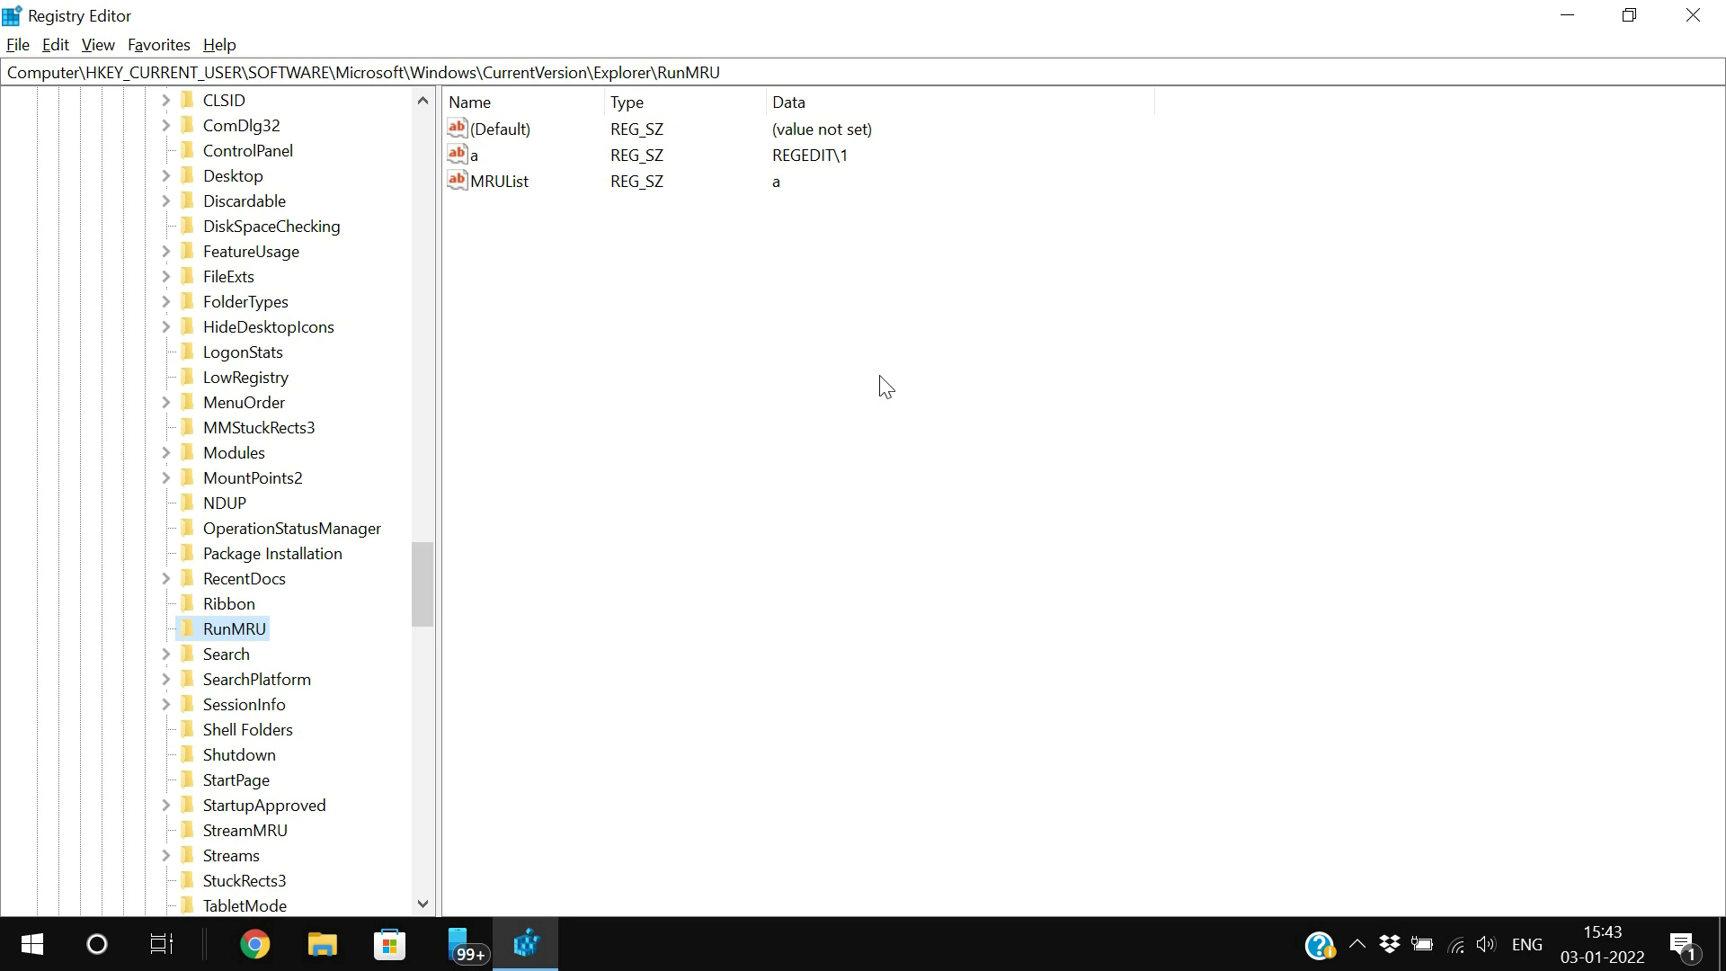
# Minimize Registry Editor and launch Word by running winword.
pyautogui.click(1568, 16)
pyautogui.press('super+r')
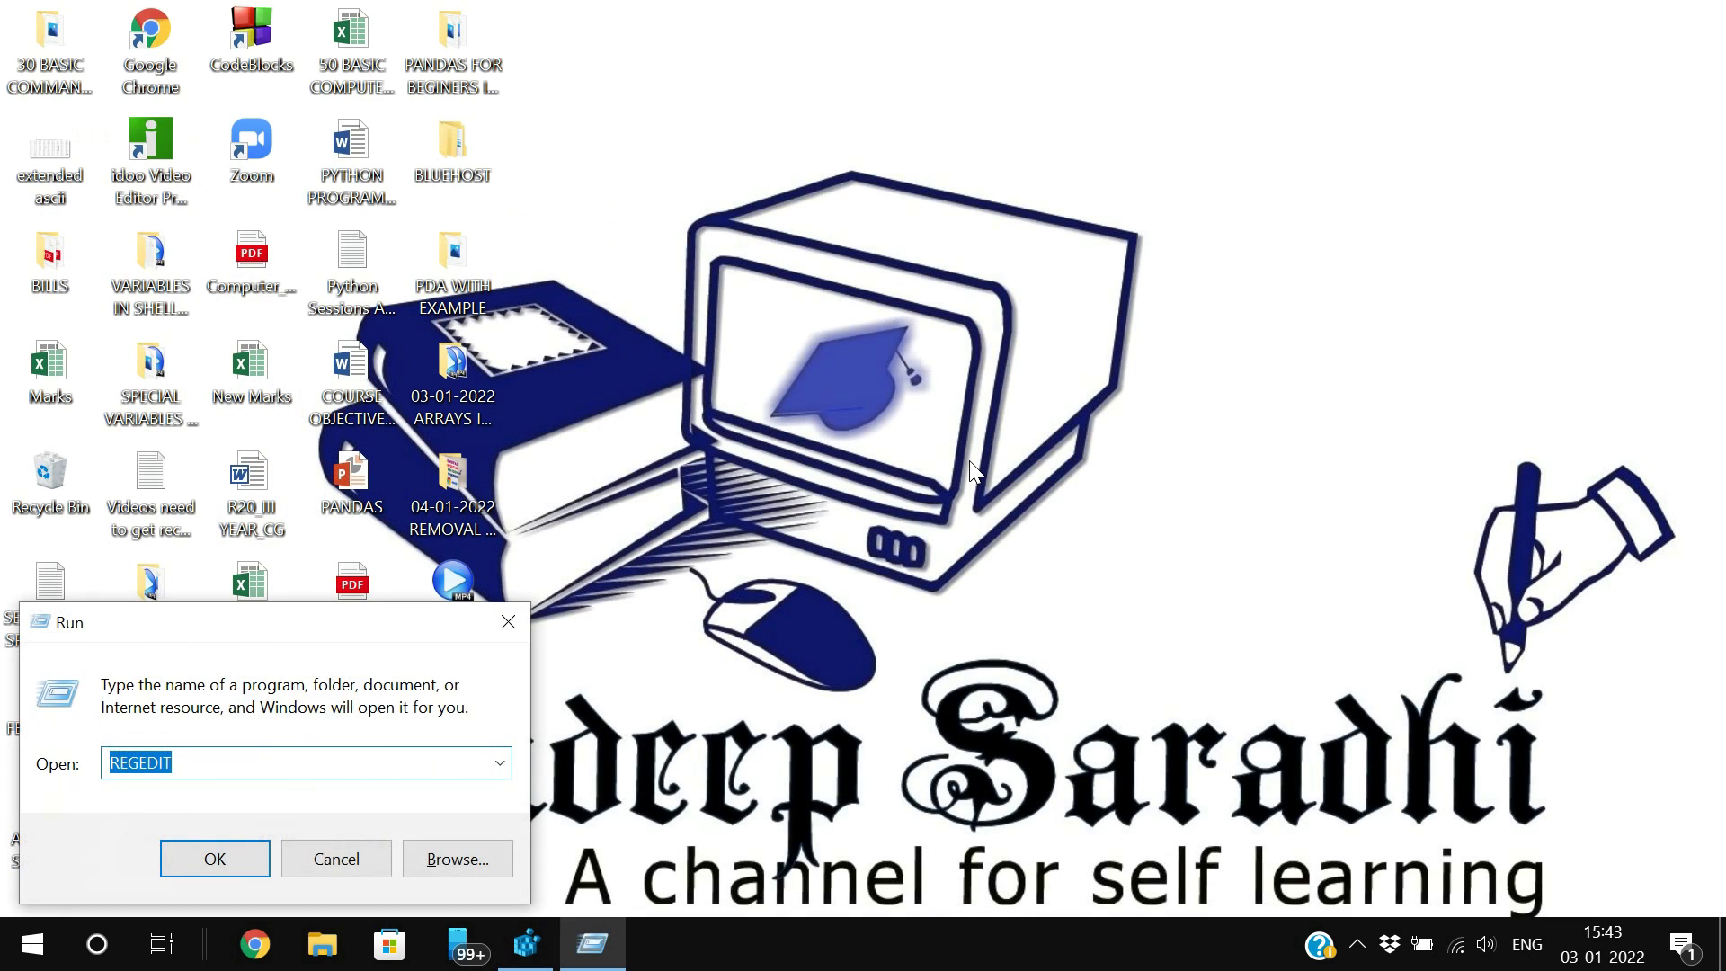
pyautogui.write('winword')
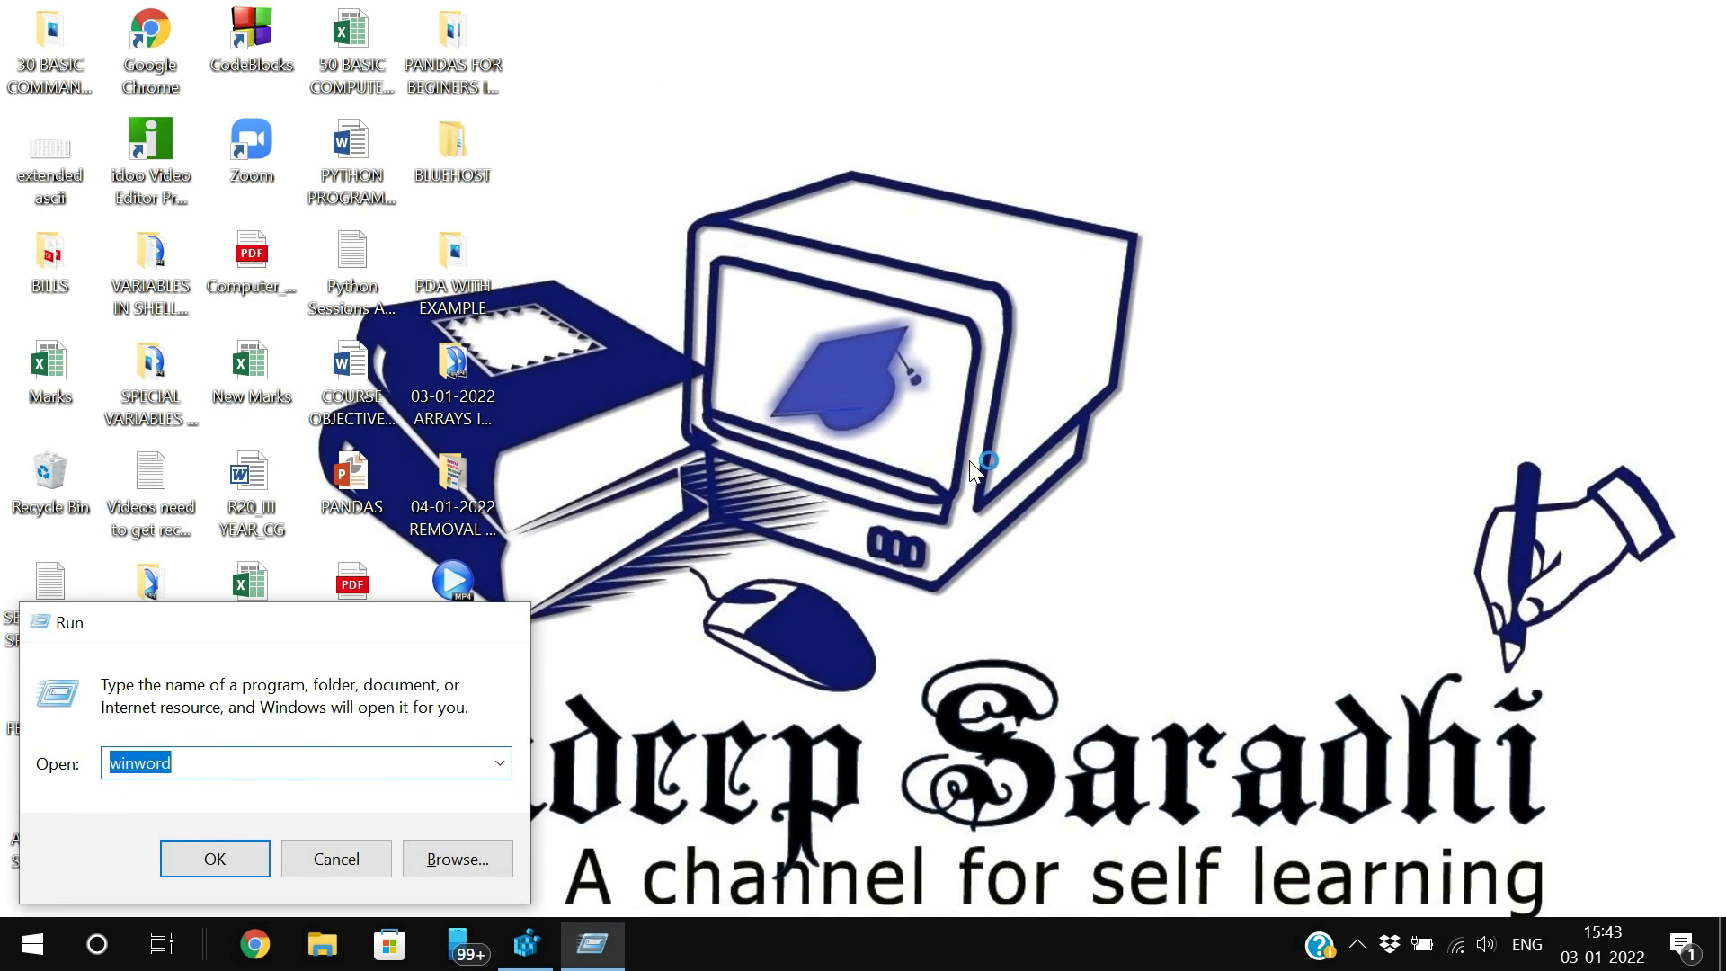
pyautogui.press('Return')
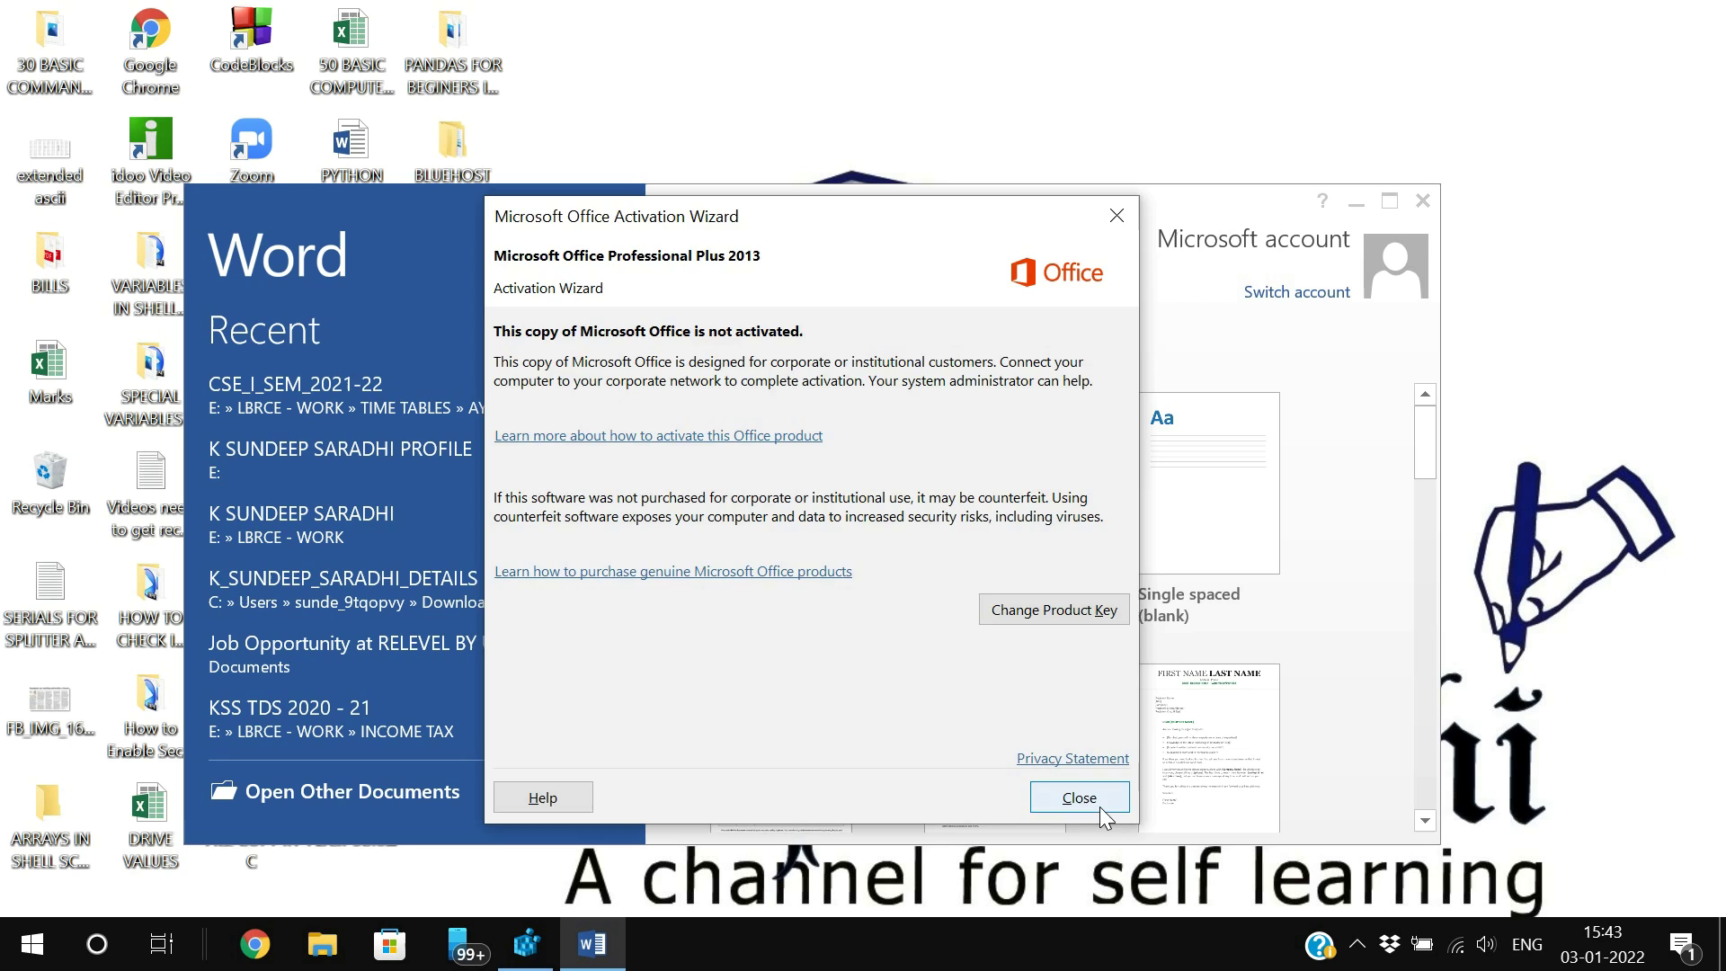
# Dismiss the activation notice, close Word, and restore Registry Editor.
pyautogui.click(1095, 805)
pyautogui.click(840, 500)
pyautogui.click(1433, 204)
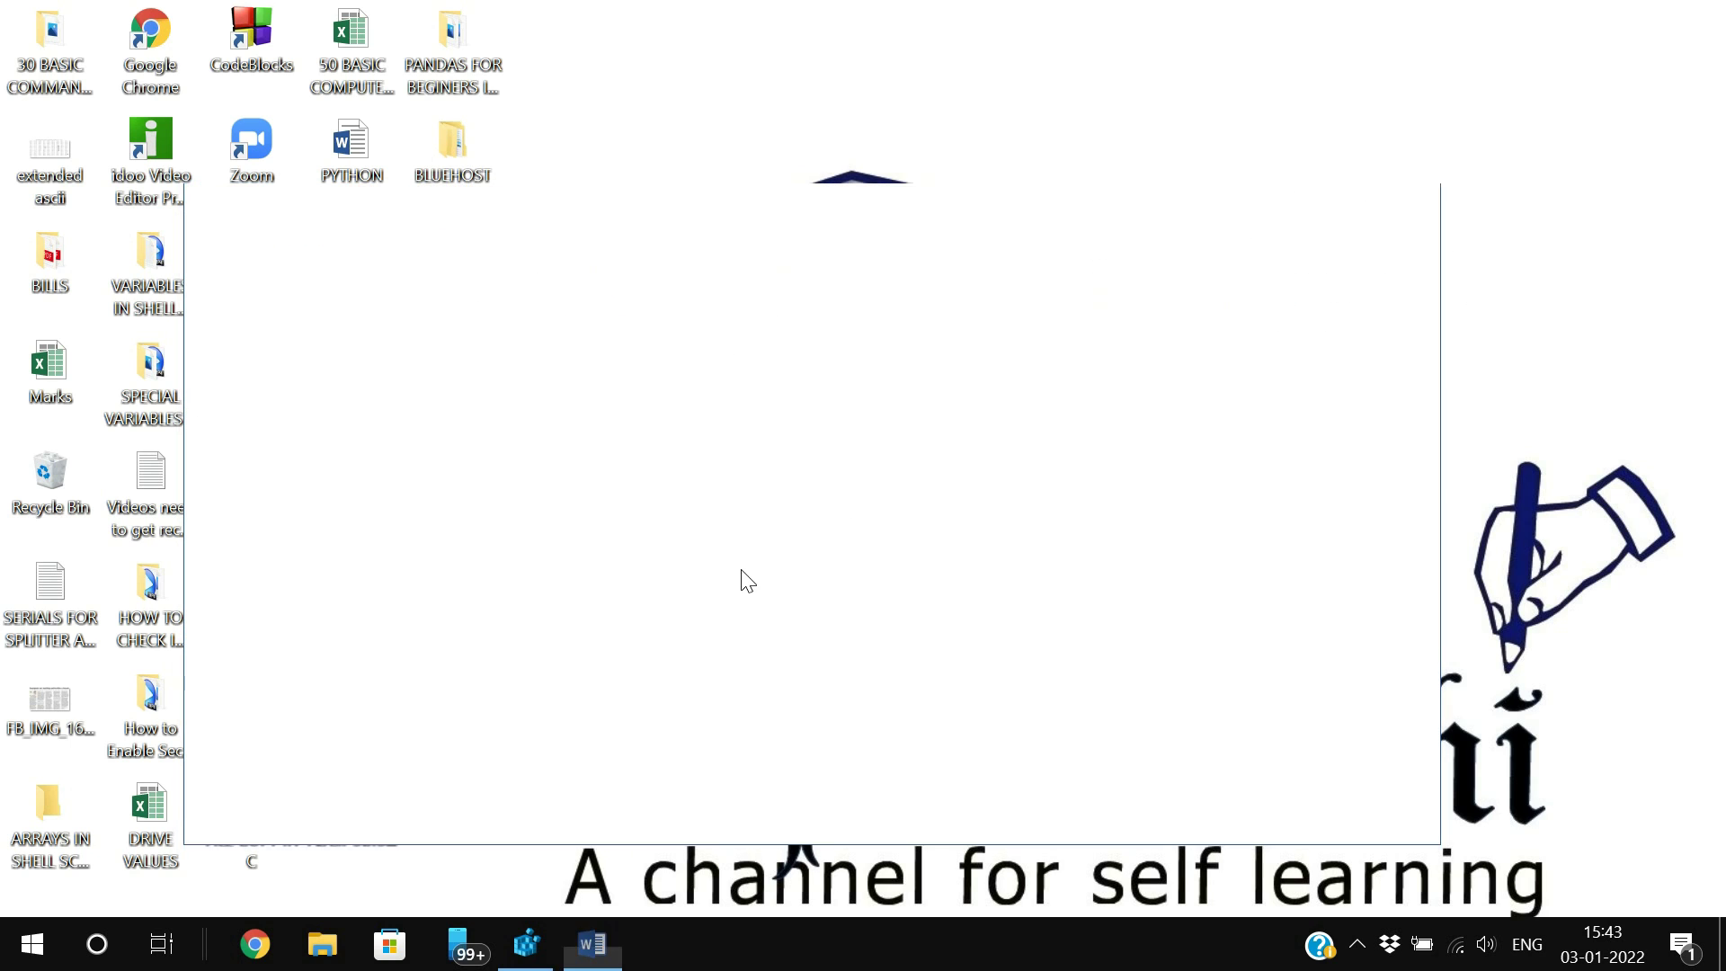
pyautogui.click(530, 939)
# Reselect RunMRU via Explorer to show b = winword\1 and MRUList ba, then minimize.
pyautogui.rightClick(554, 271)
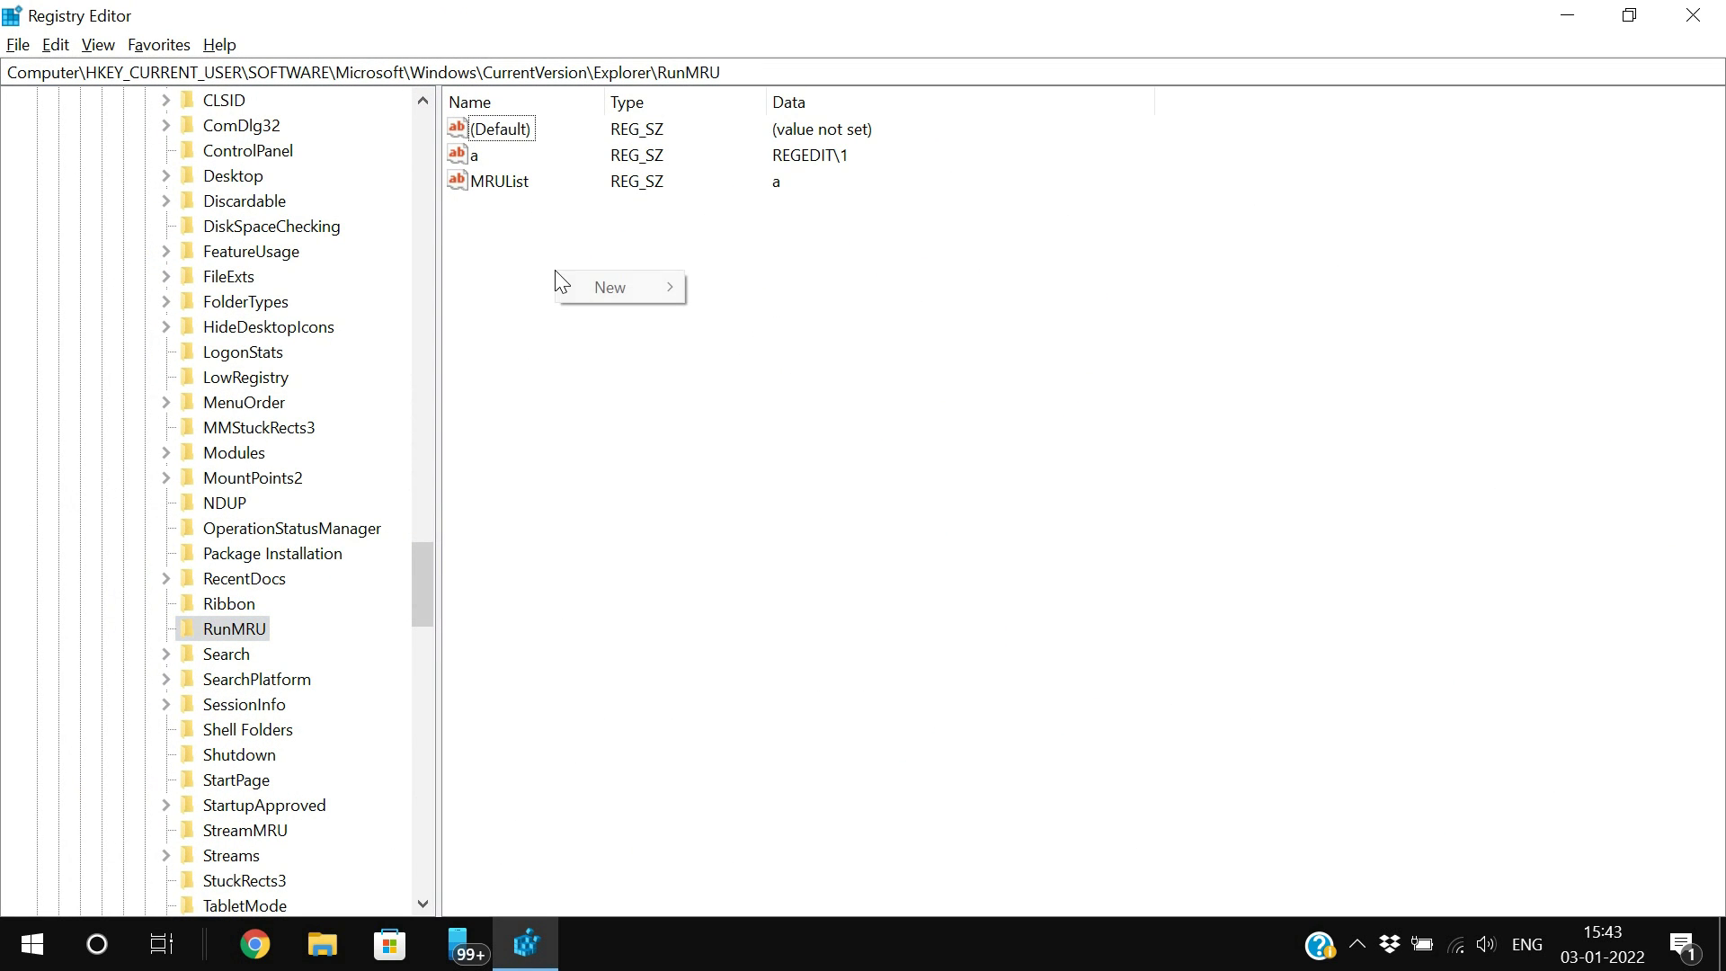
pyautogui.click(510, 350)
pyautogui.click(230, 632)
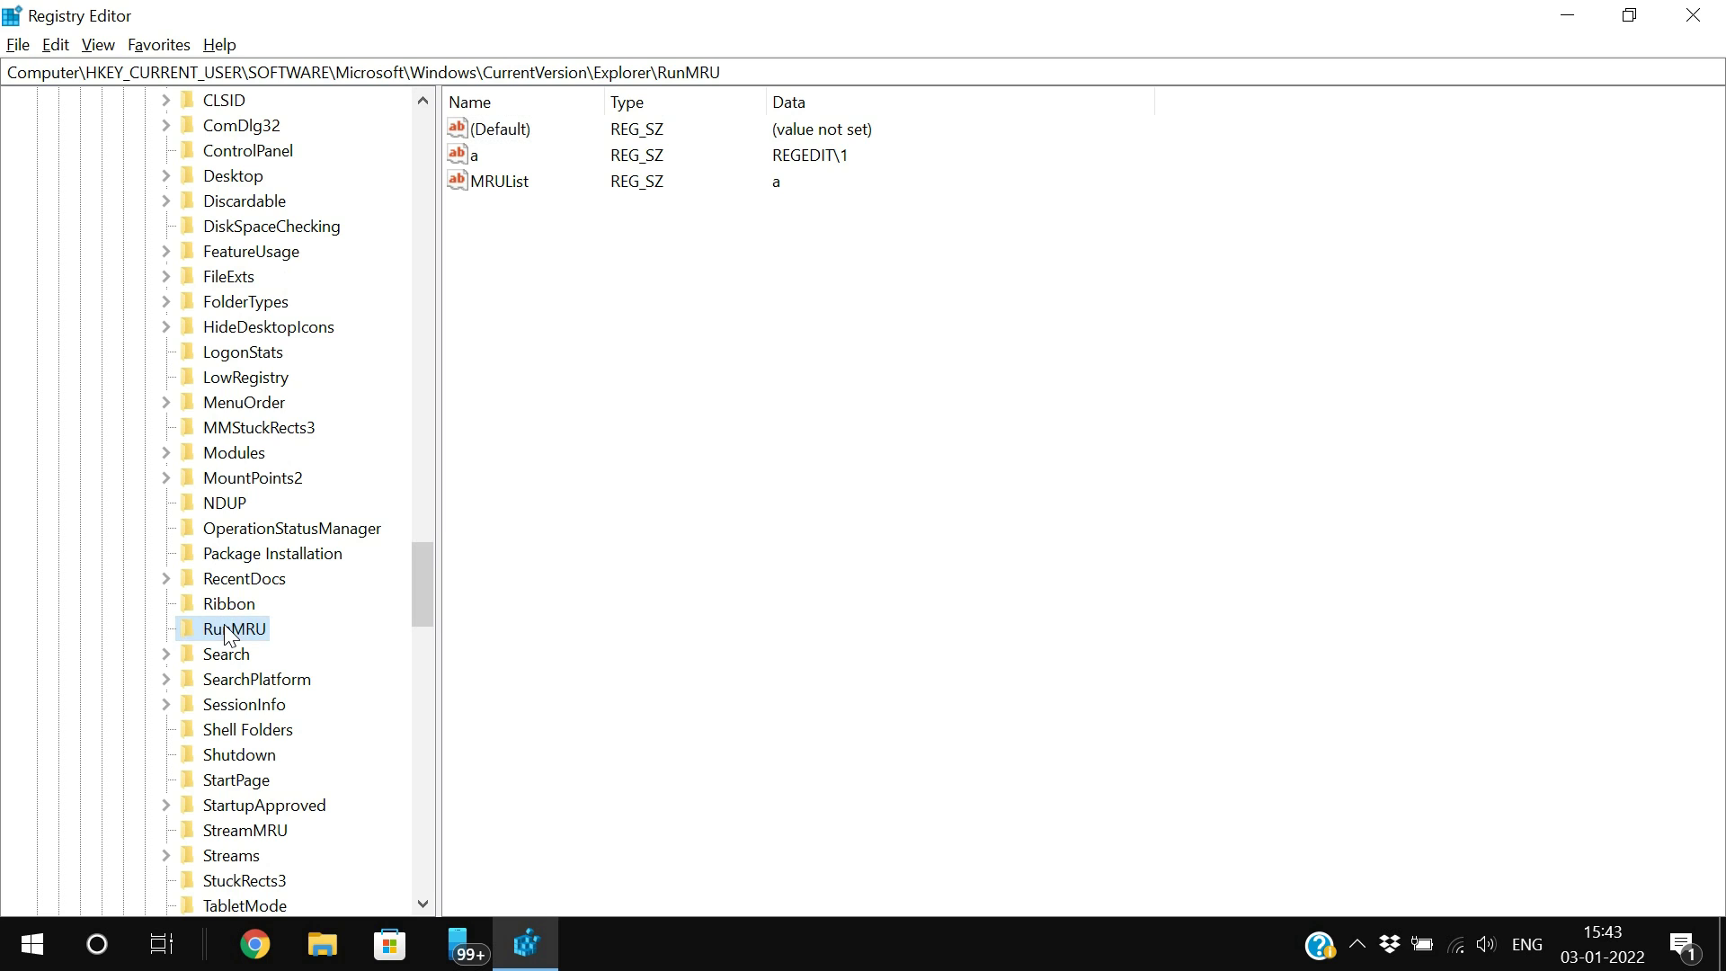
pyautogui.scroll(7, 198, 436)
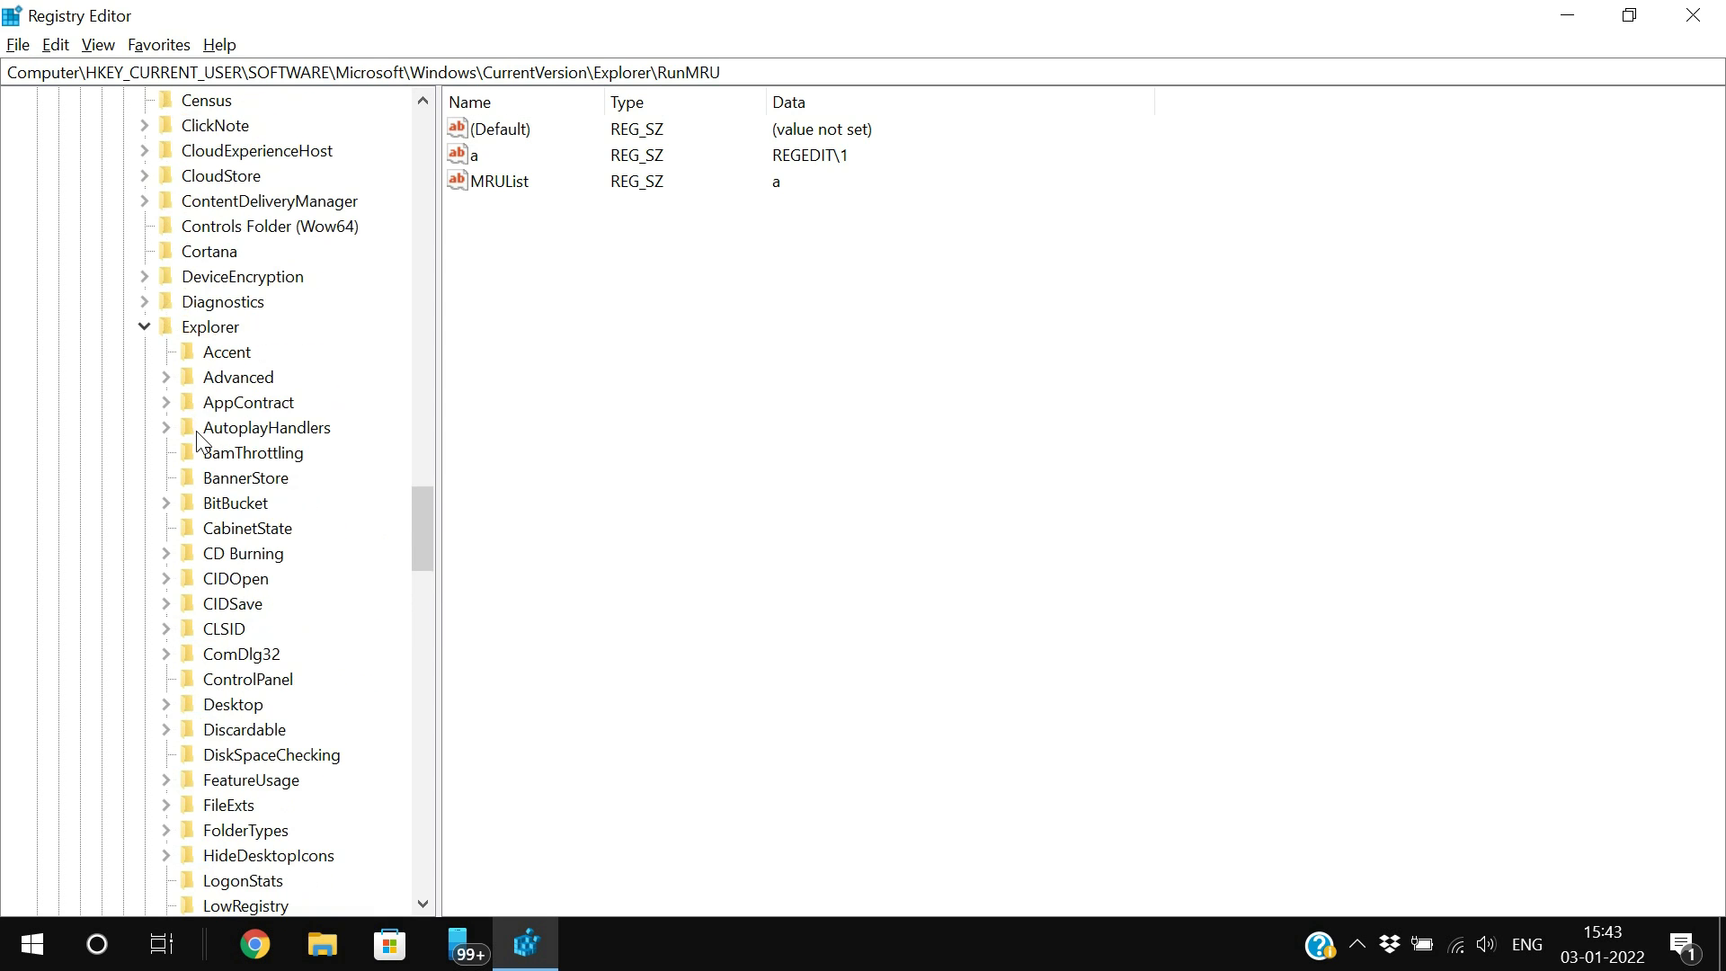
pyautogui.click(194, 328)
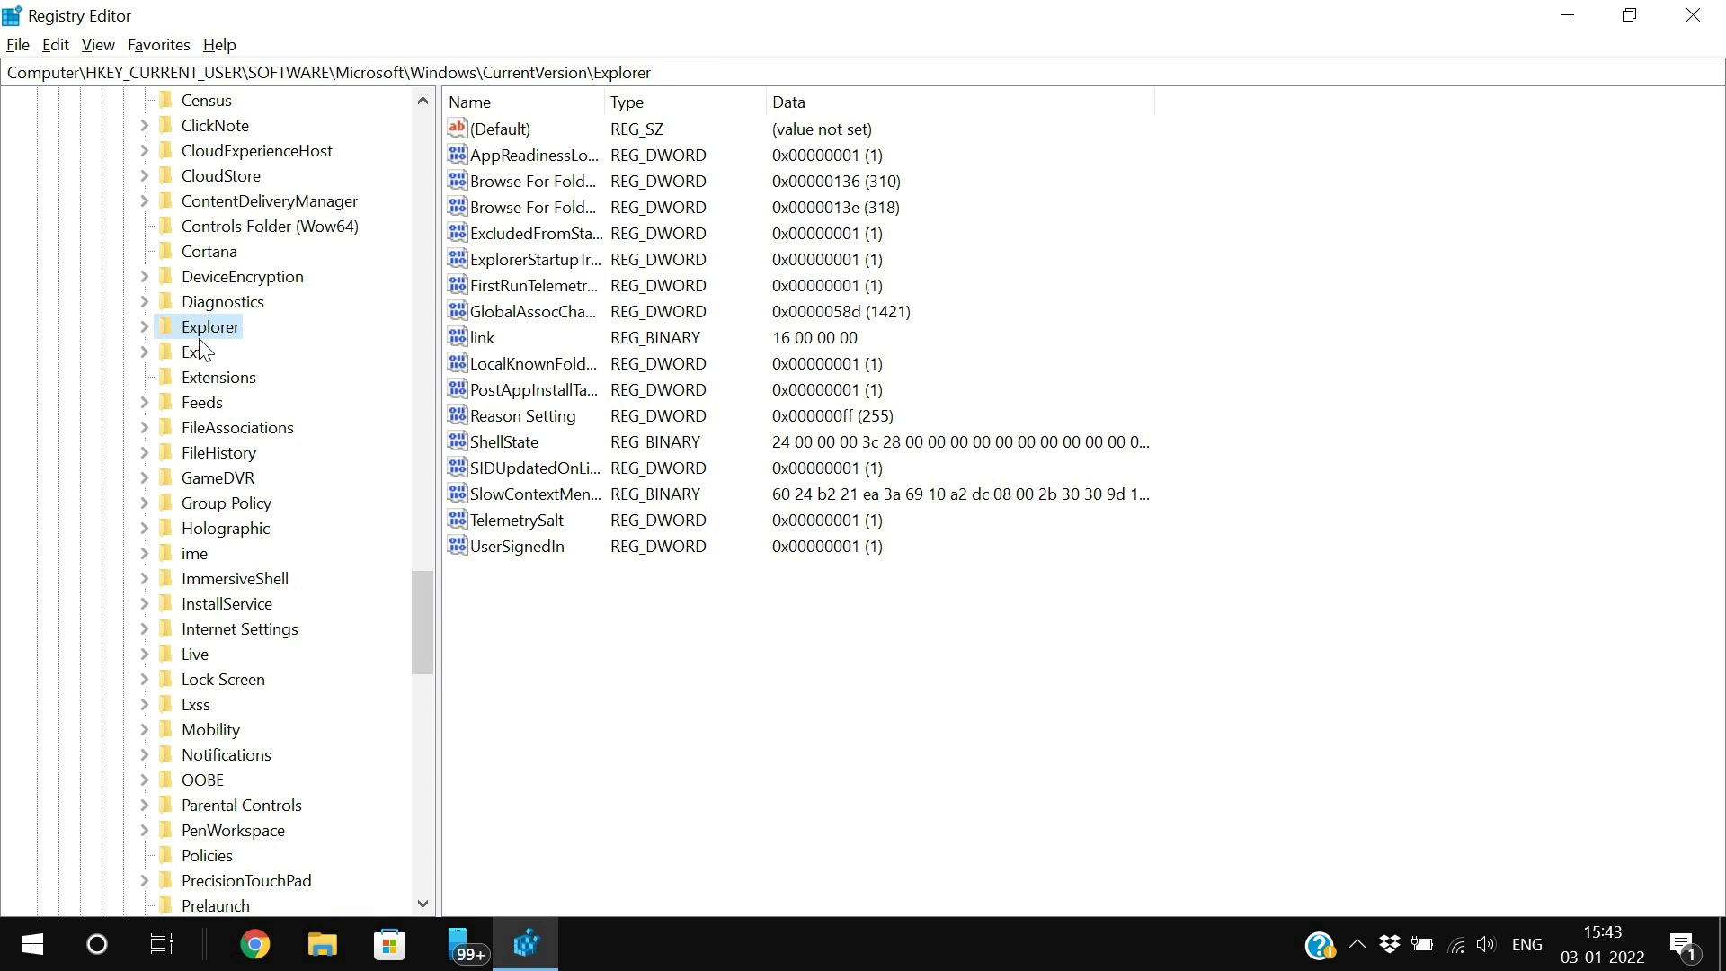
pyautogui.scroll(-3, 220, 431)
pyautogui.scroll(-6, 222, 442)
pyautogui.click(236, 479)
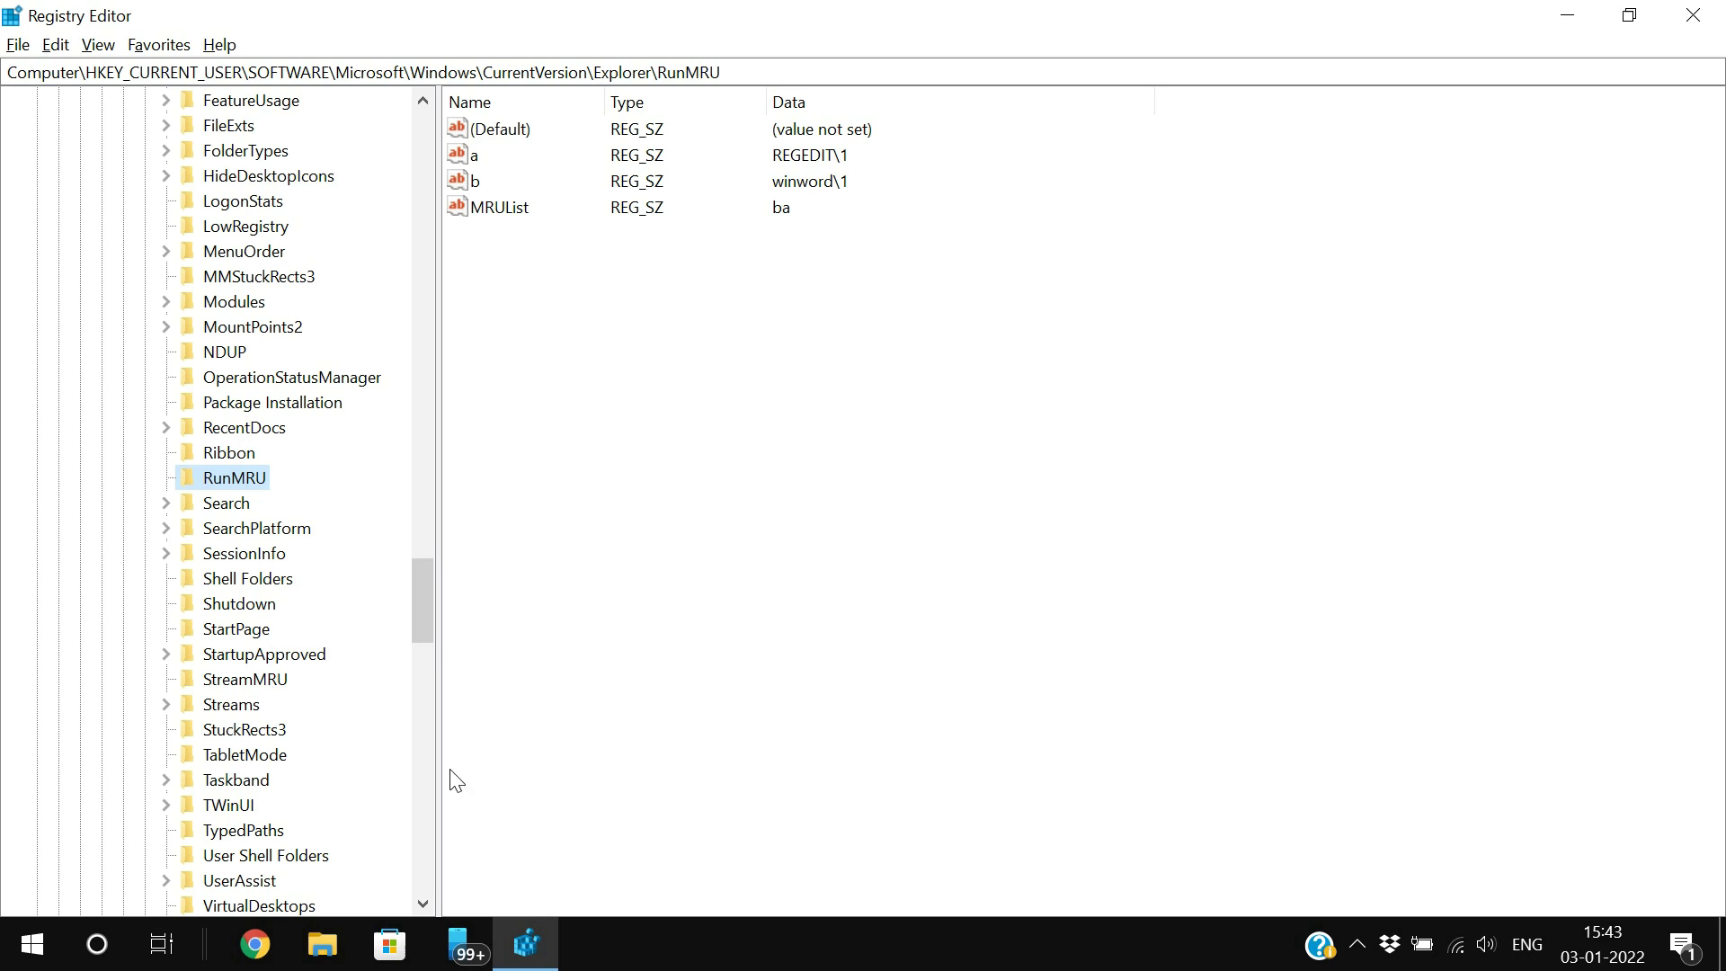
pyautogui.click(529, 943)
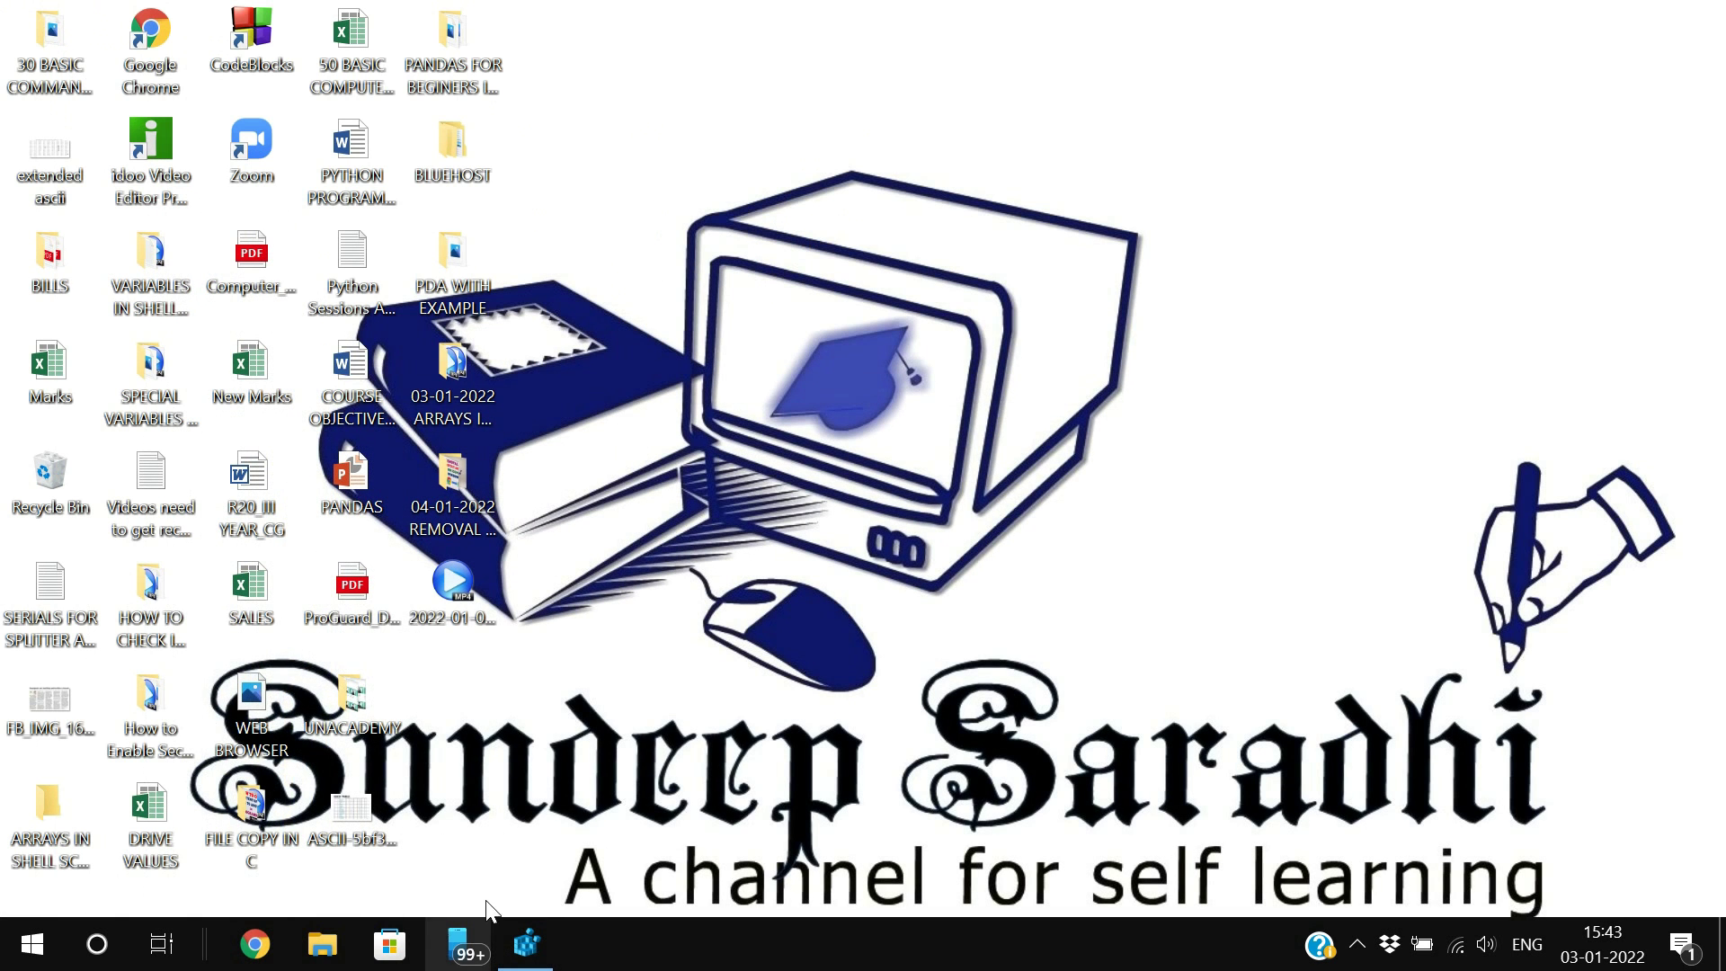
# Open Run, restore Registry Editor, and highlight RunMRU values a, b and MRUList.
pyautogui.press('super+r')
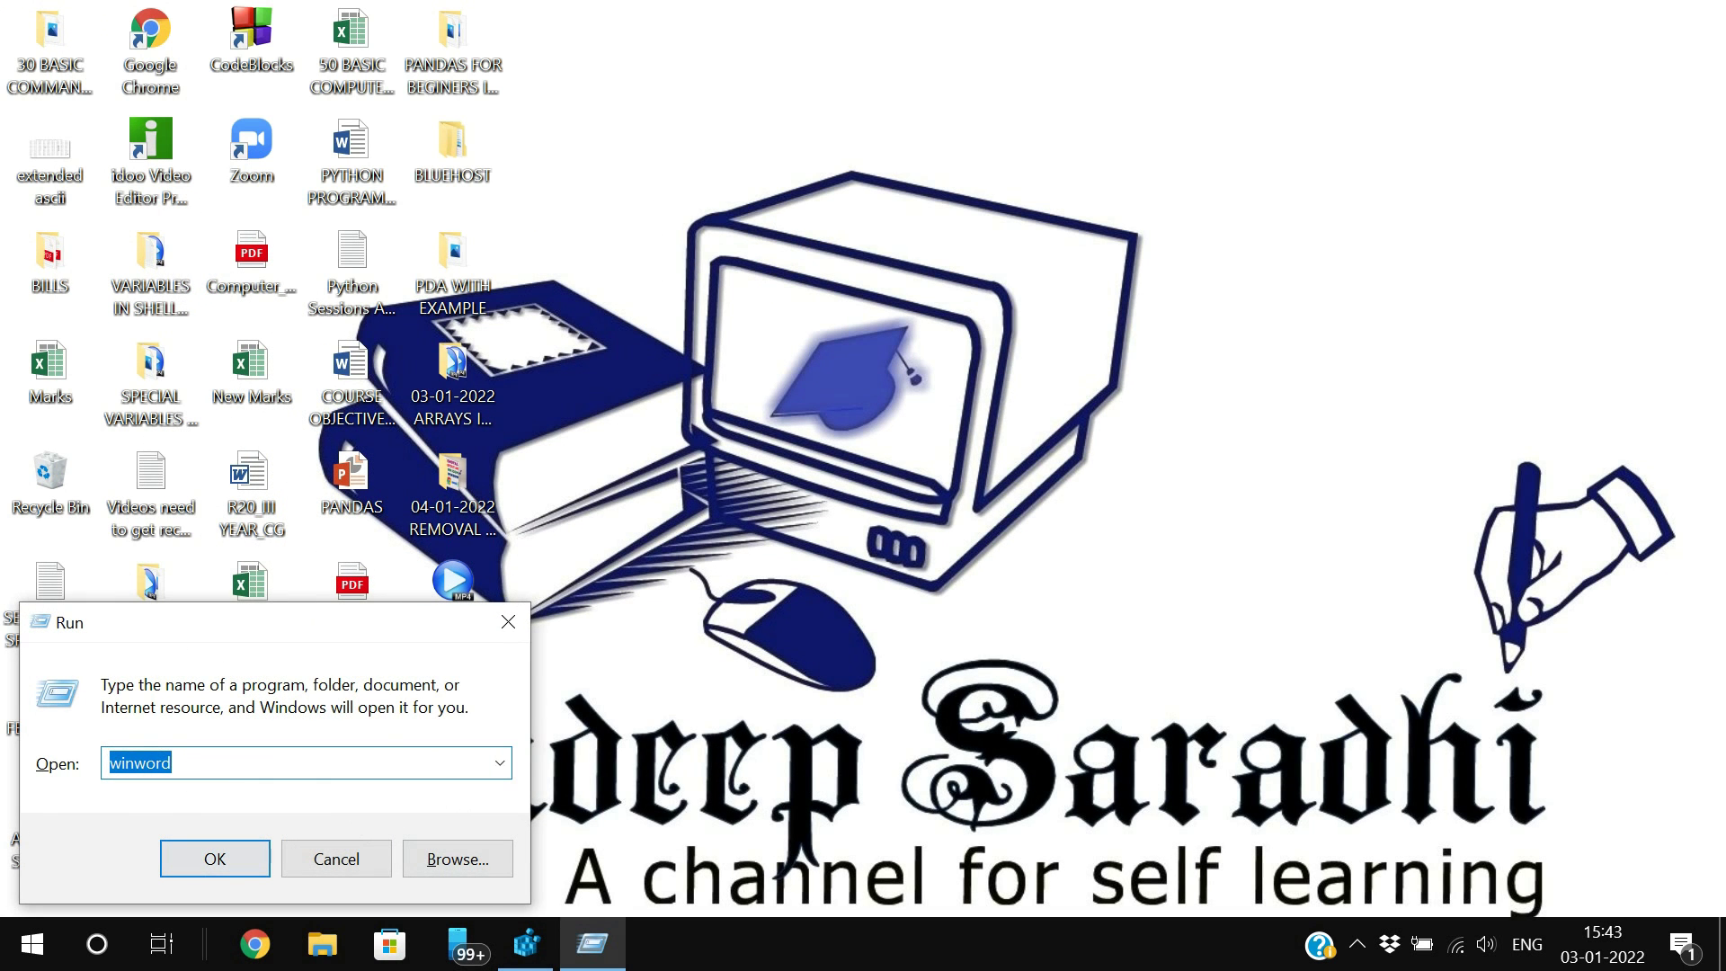
pyautogui.click(526, 943)
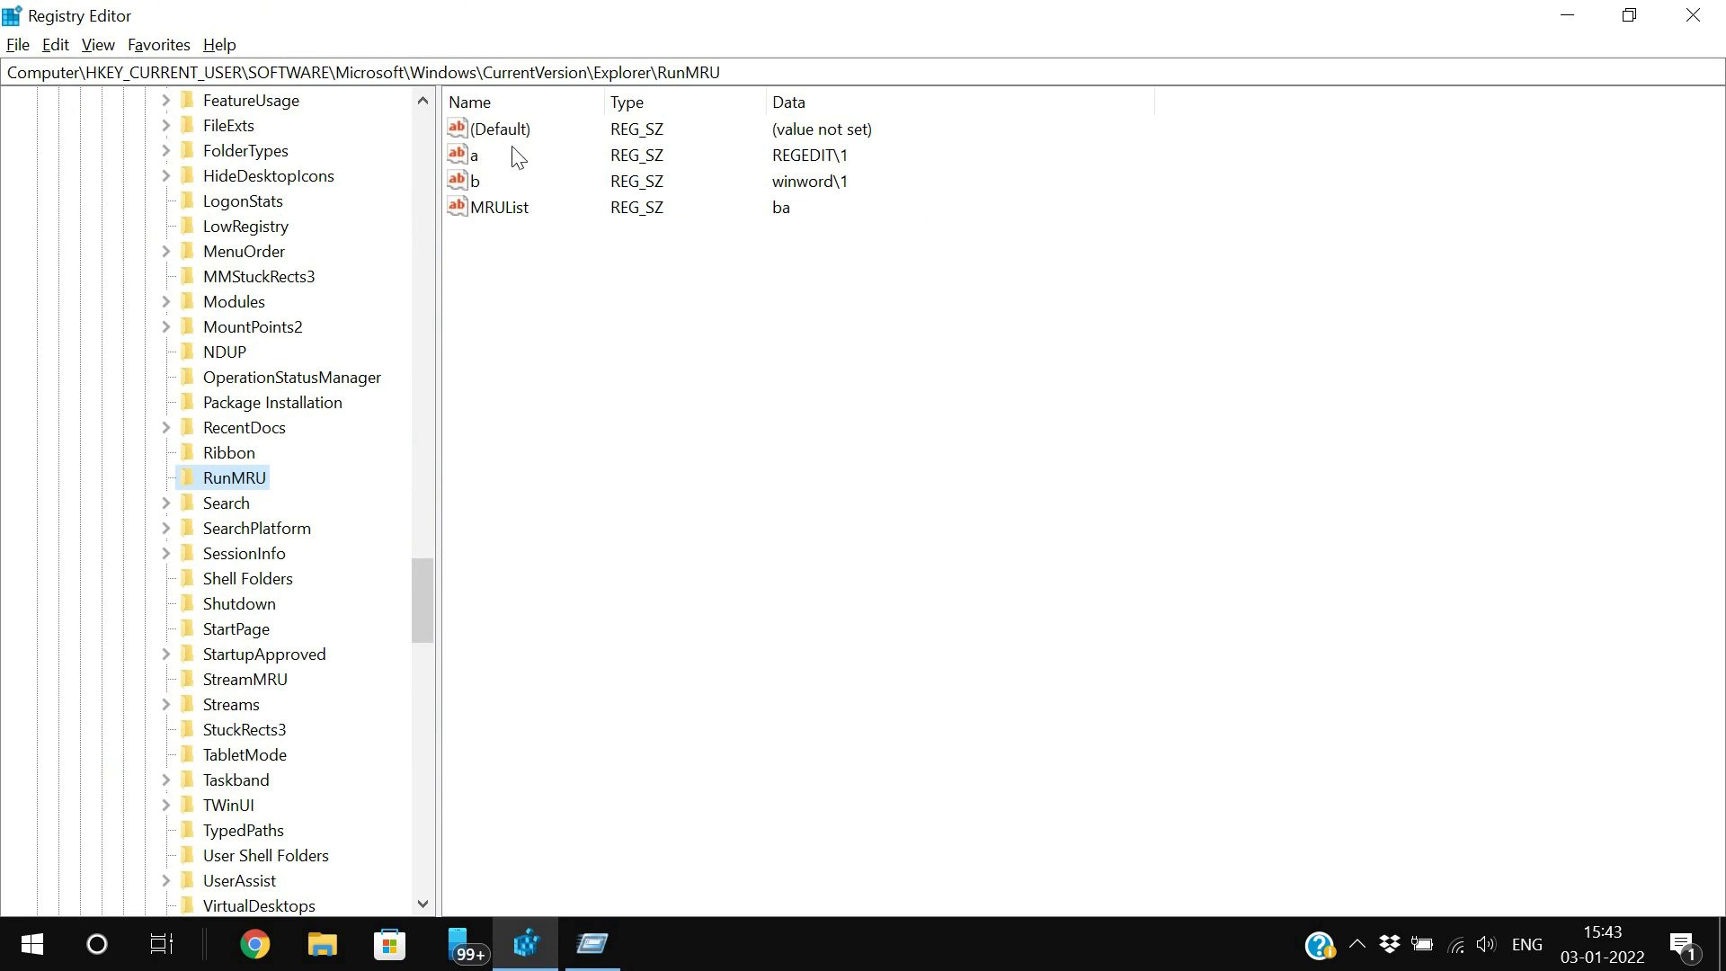
pyautogui.moveTo(1006, 261); pyautogui.dragTo(450, 153)
pyautogui.click(524, 325)
# Show the Run history listing winword above REGEDIT, matching MRUList ba in Registry Editor.
pyautogui.click(591, 943)
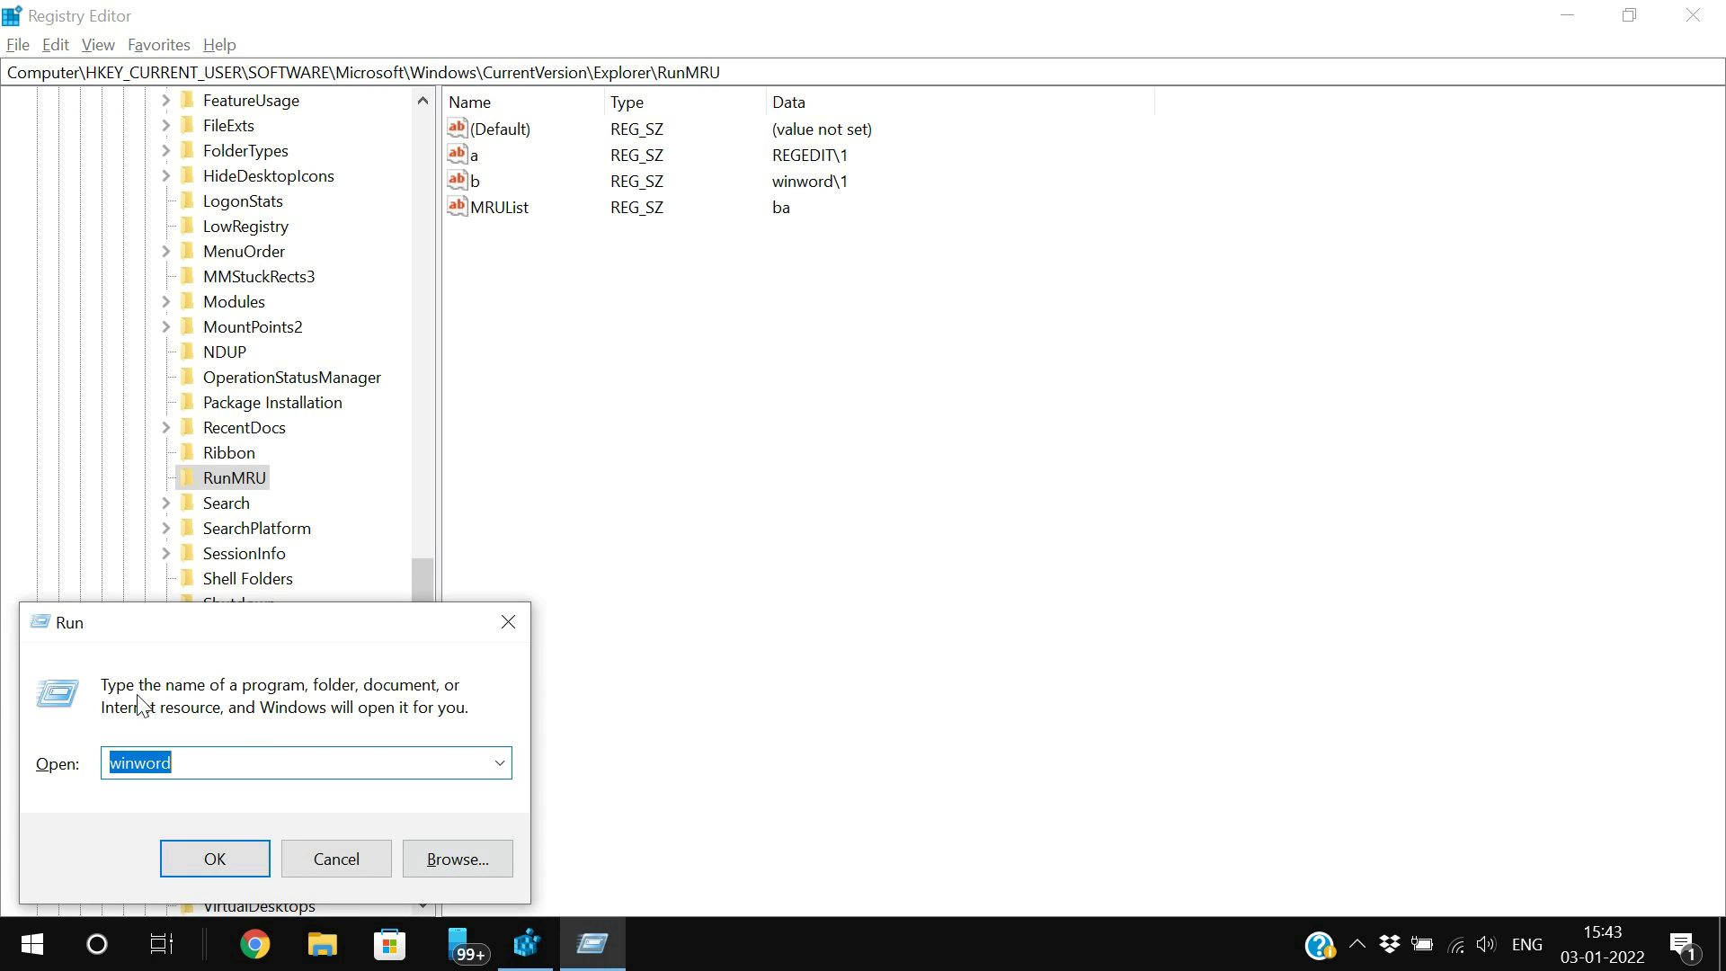
pyautogui.click(499, 763)
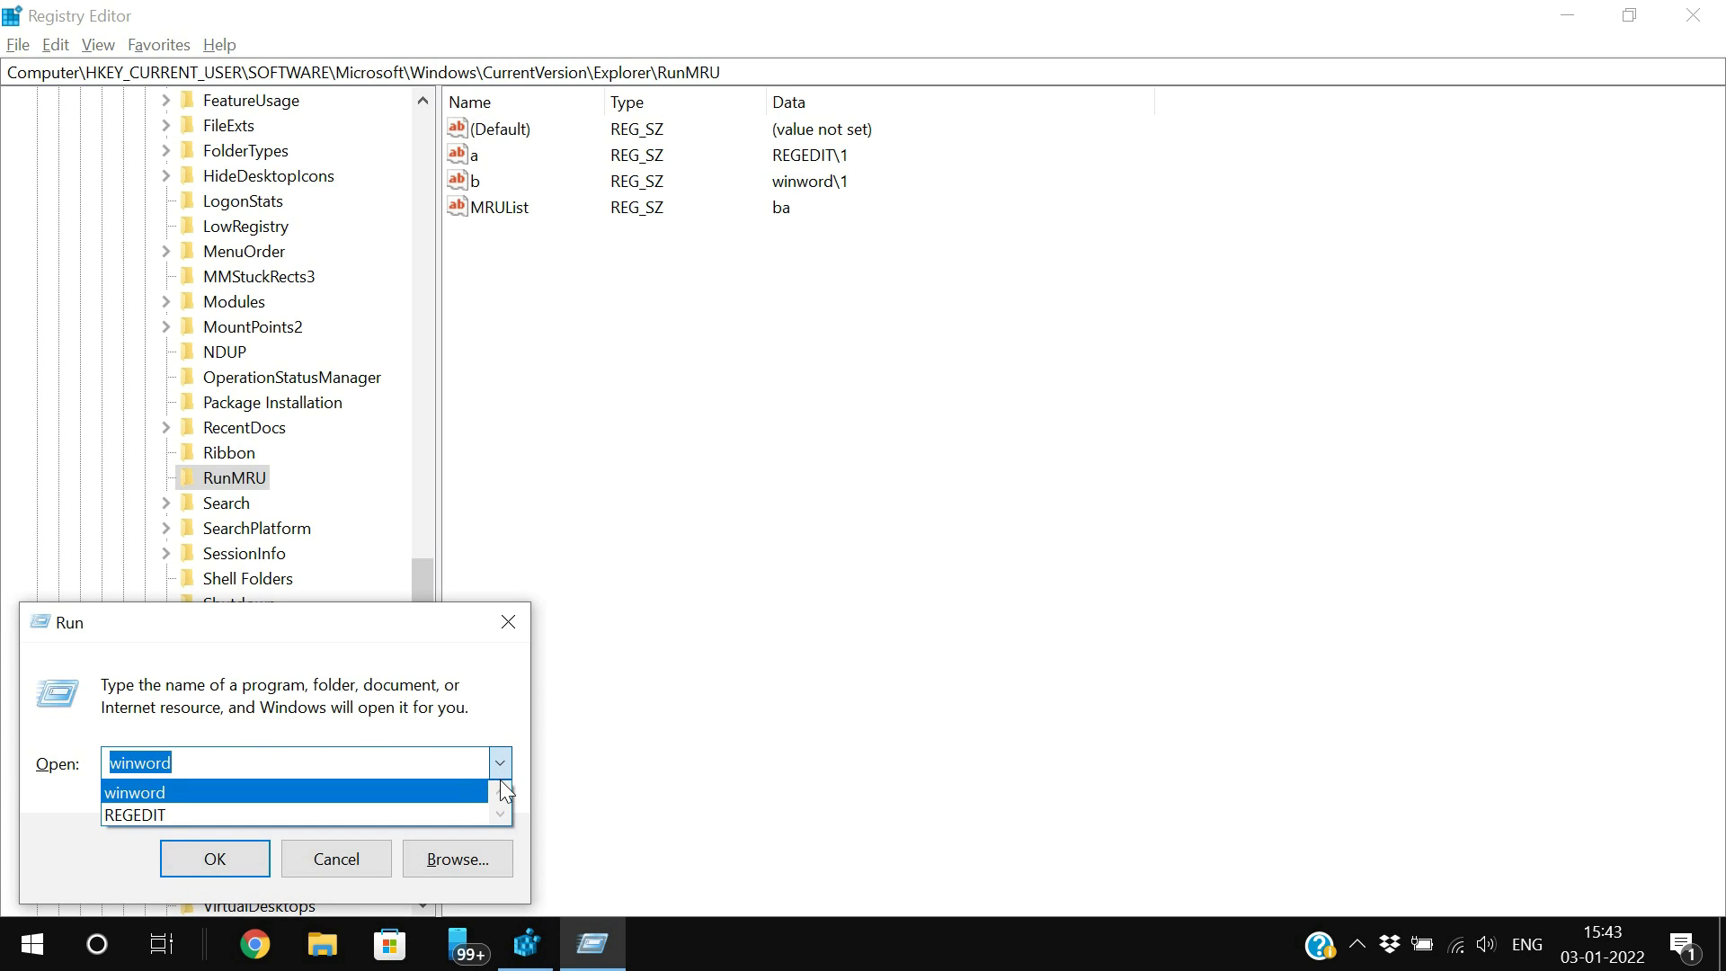
pyautogui.click(550, 736)
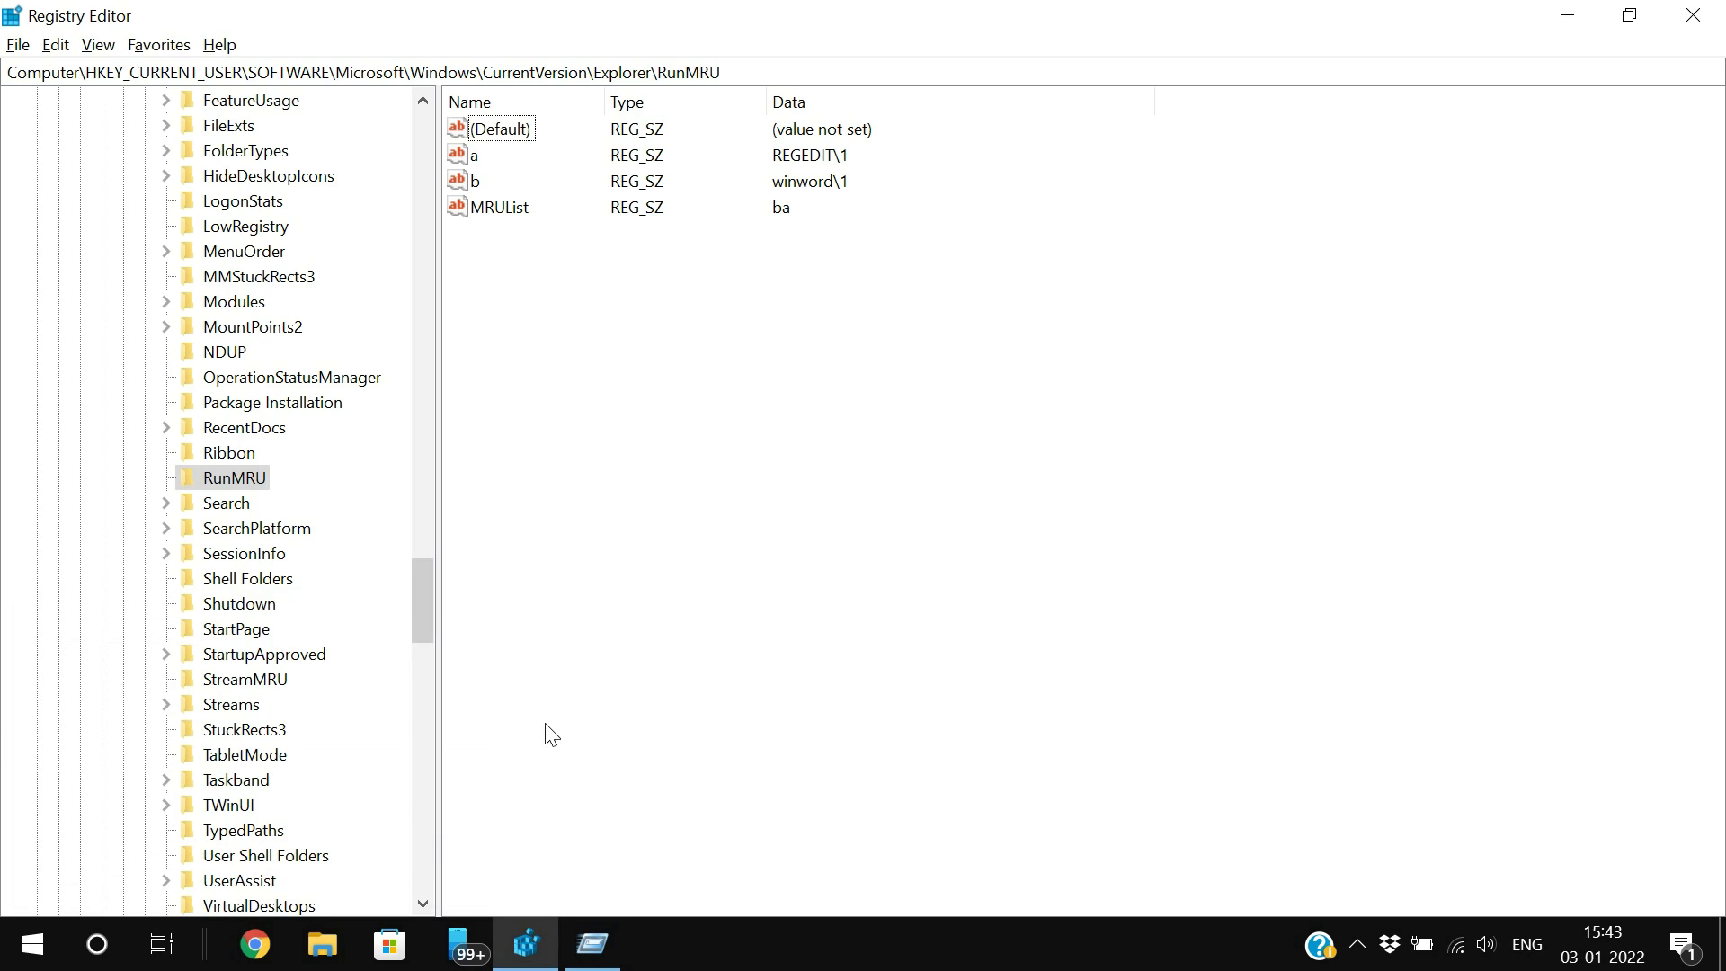
pyautogui.click(598, 944)
pyautogui.click(767, 591)
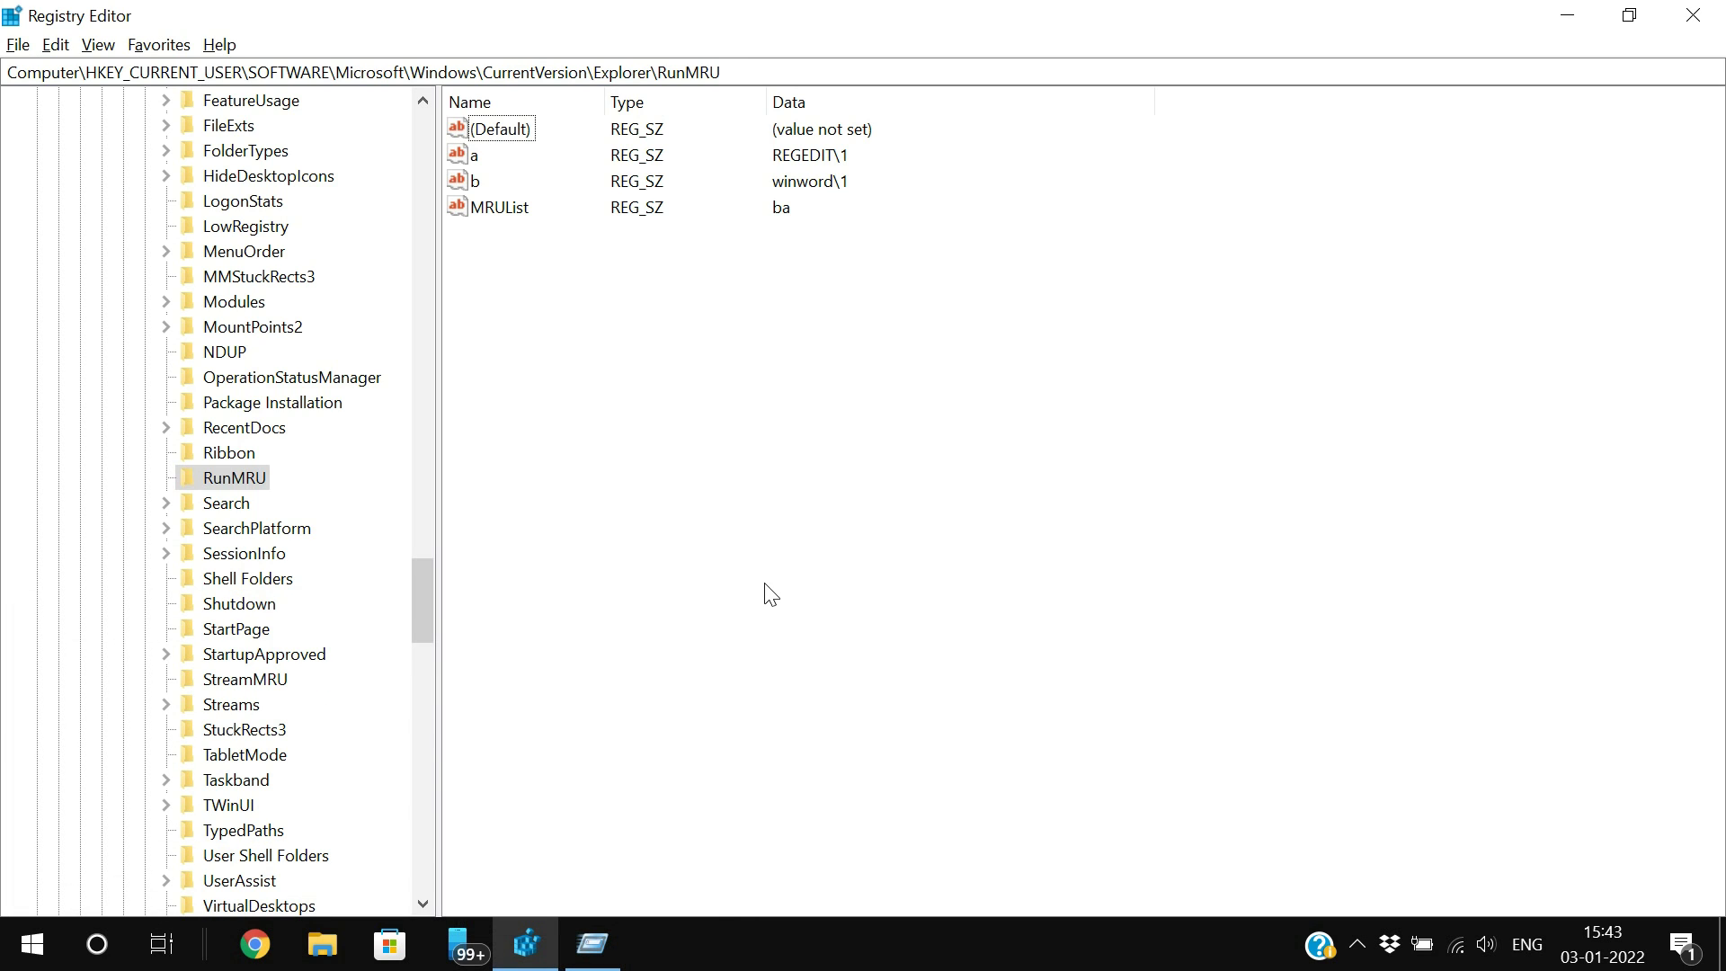